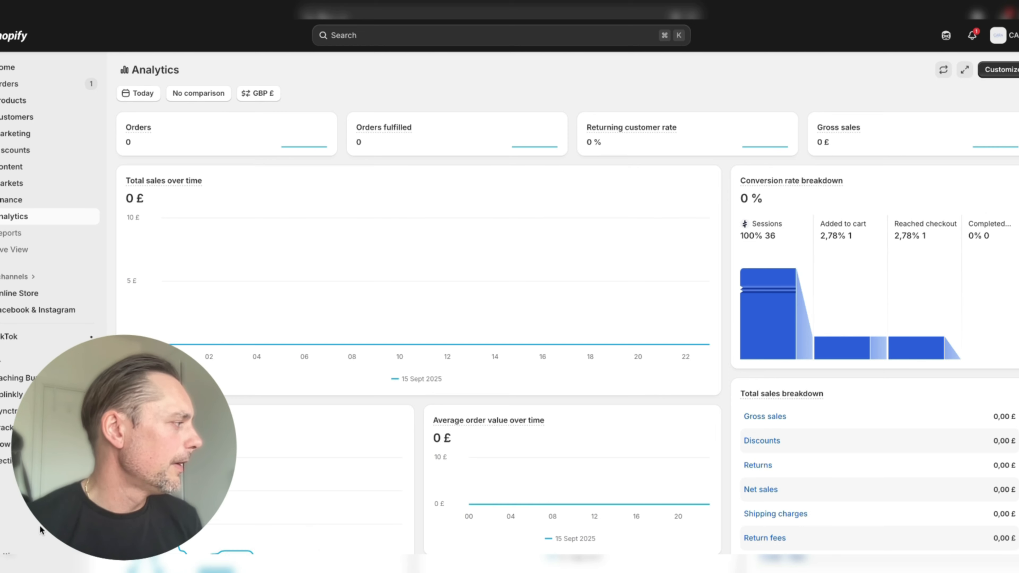
- Search the apps for "omnisend" and open the Omnisend Email Marketing & SMS listing
{"action": "key", "text": "super+k"}
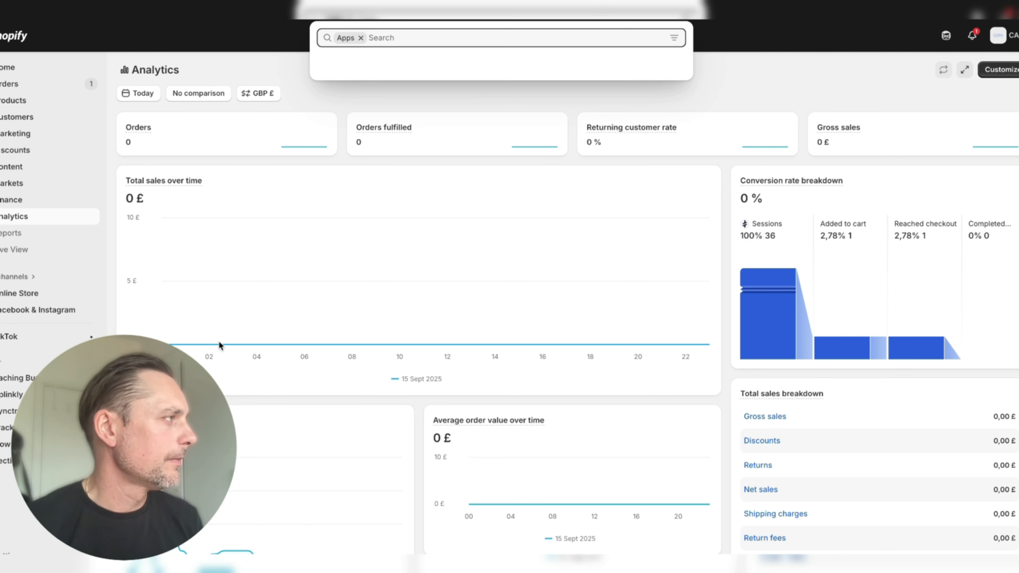
{"action": "type", "text": "omni"}
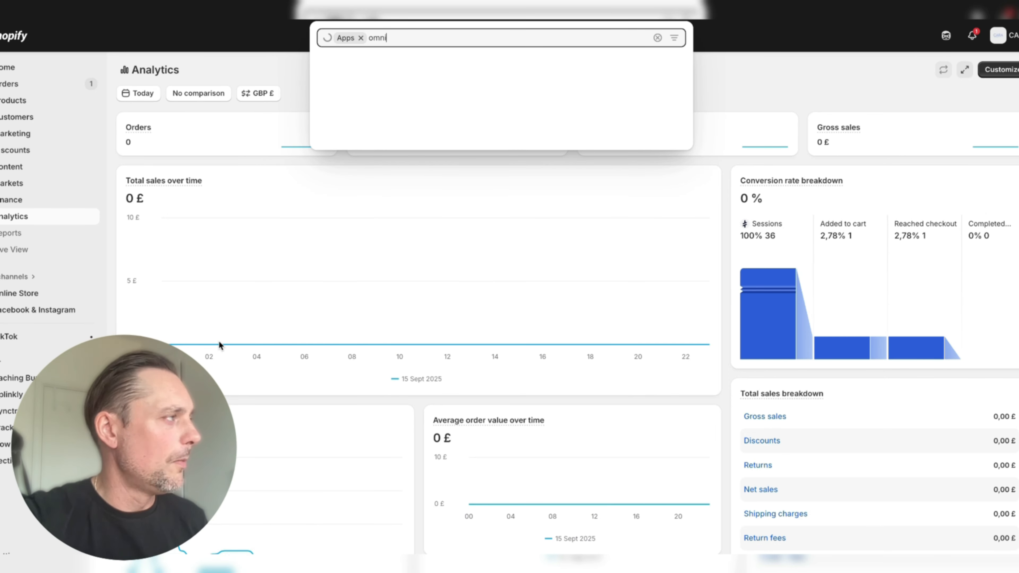
{"action": "type", "text": "send"}
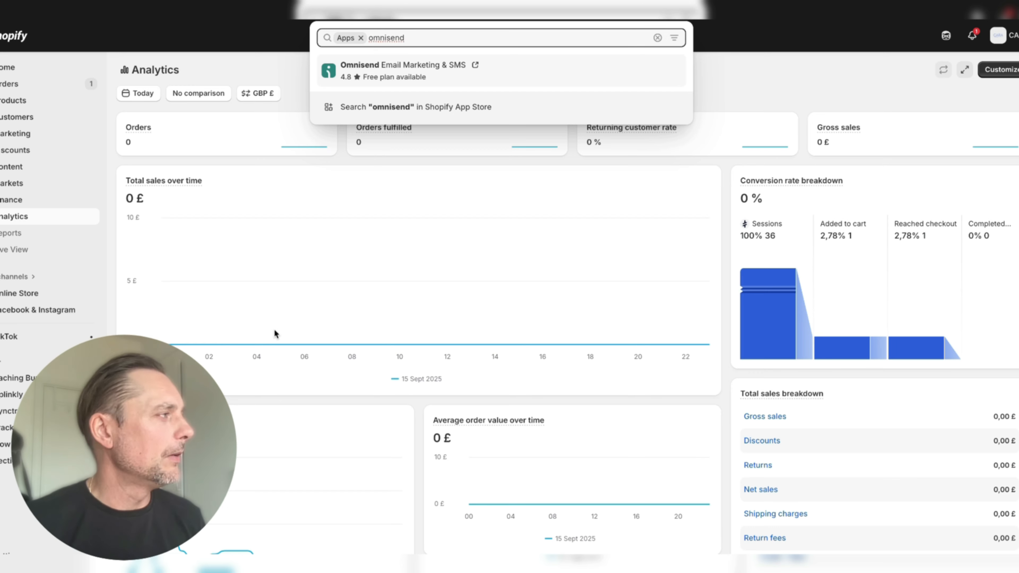
{"action": "left_click", "coordinate": [388, 76]}
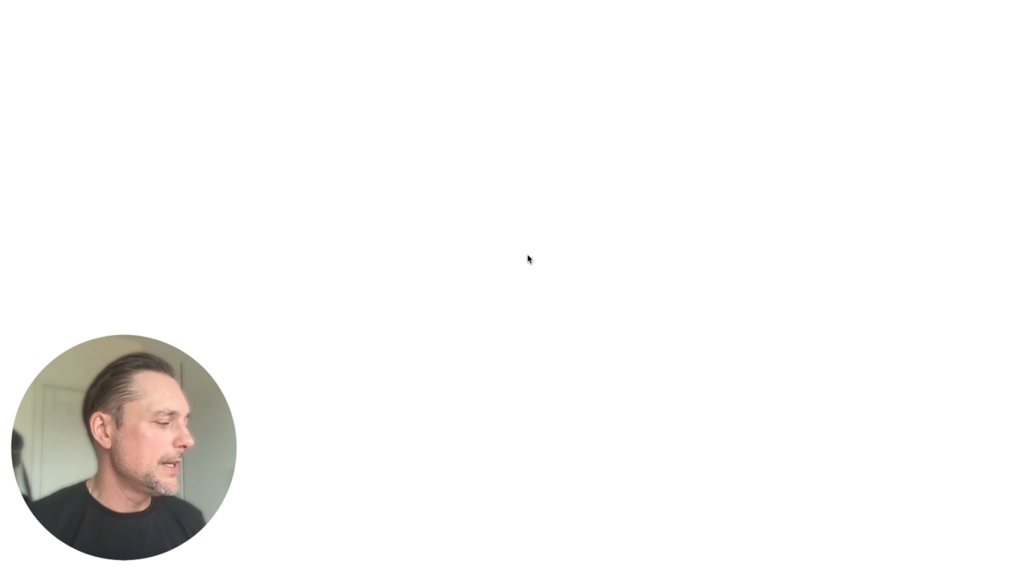
- Create the free Omnisend account for the store, with Shopify Email as the current marketing software and the terms accepted
{"action": "left_click", "coordinate": [223, 366]}
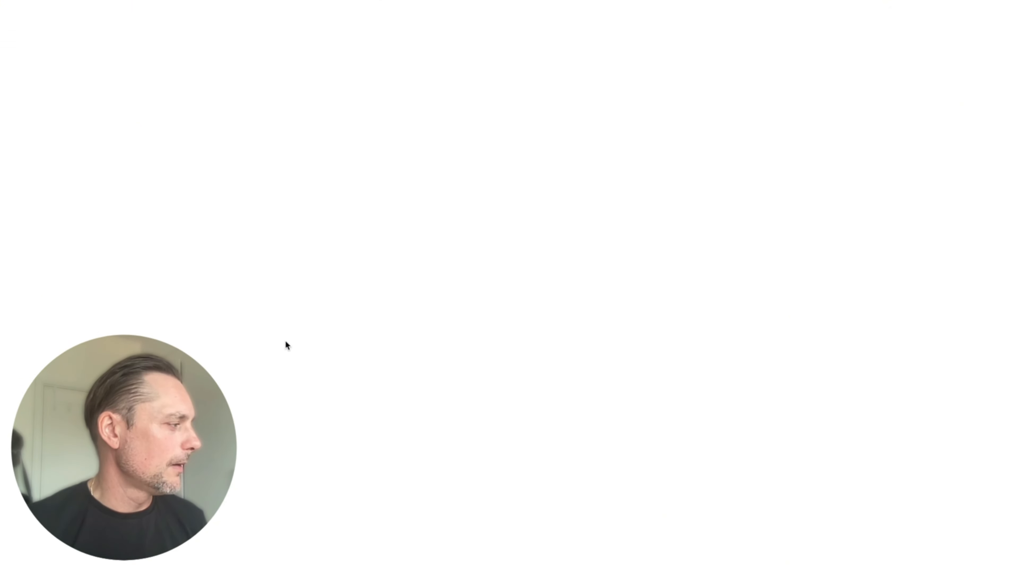
{"action": "left_click", "coordinate": [732, 296]}
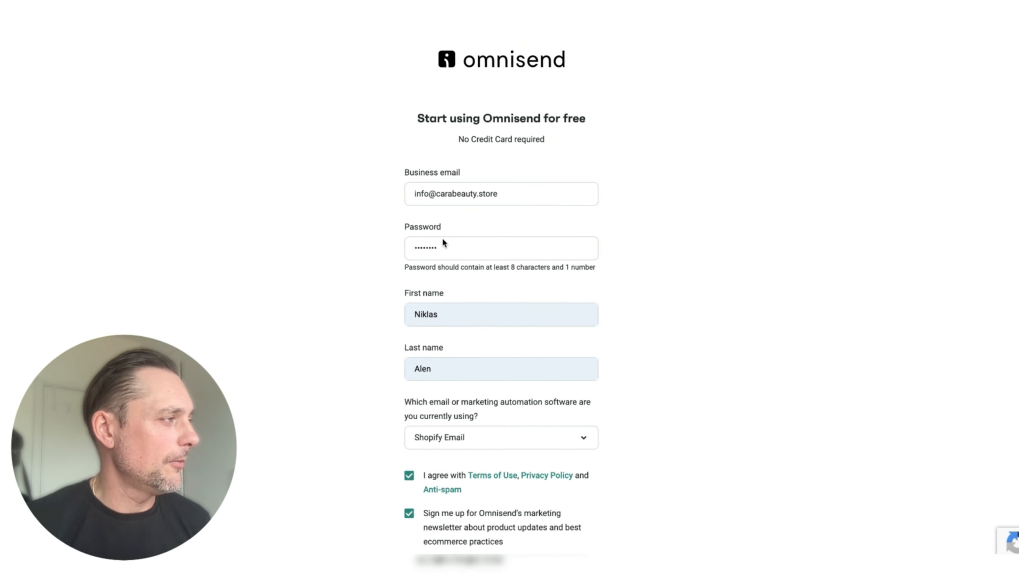
{"action": "scroll", "coordinate": [458, 232], "scroll_direction": "down", "scroll_amount": 3}
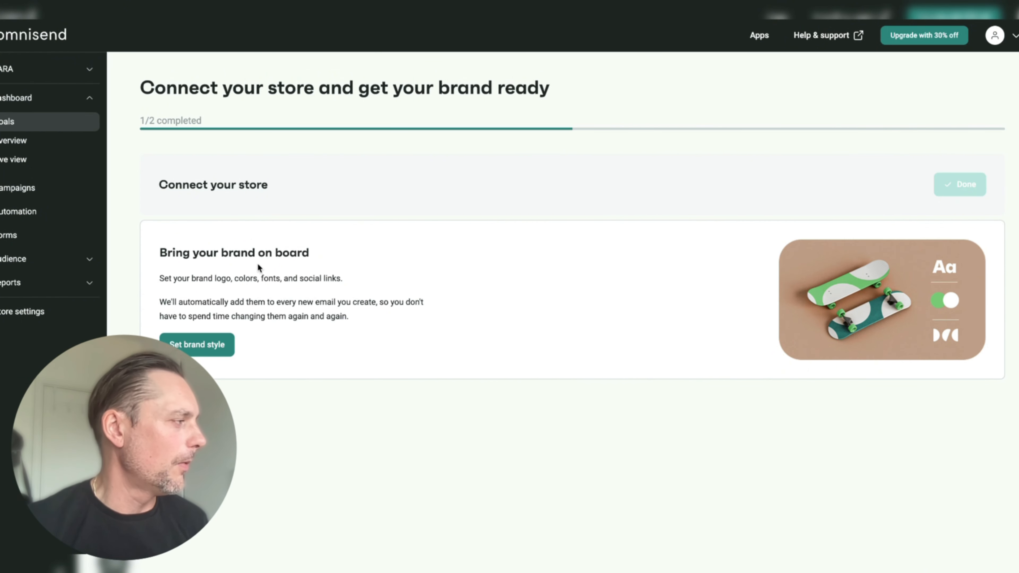
- Start setting the brand style and replace the logo with "Namnlös design (4).png" from the image library
{"action": "left_click", "coordinate": [213, 349]}
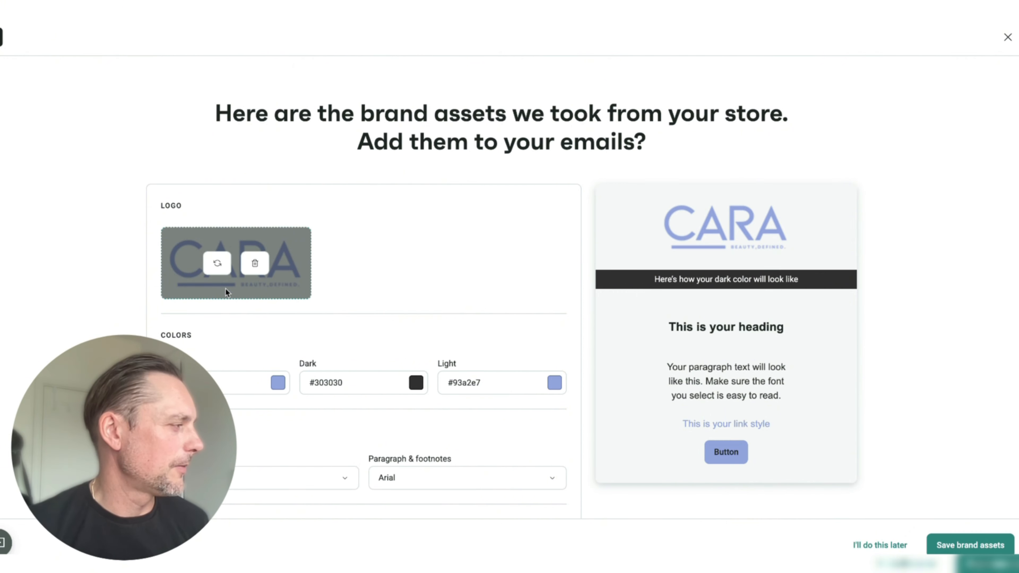
{"action": "left_click", "coordinate": [220, 264]}
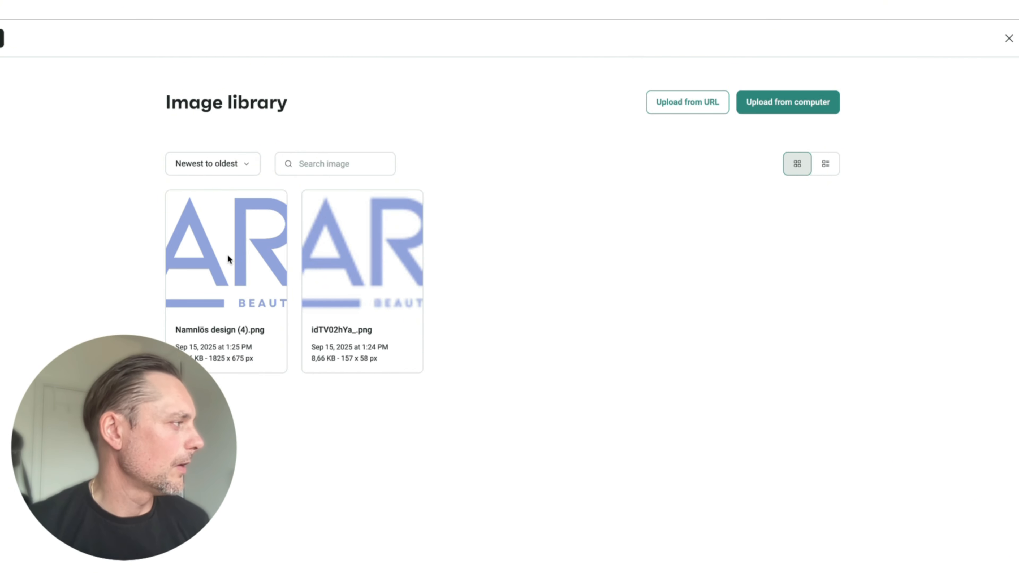
{"action": "mouse_move", "coordinate": [228, 255]}
{"action": "left_click", "coordinate": [194, 298]}
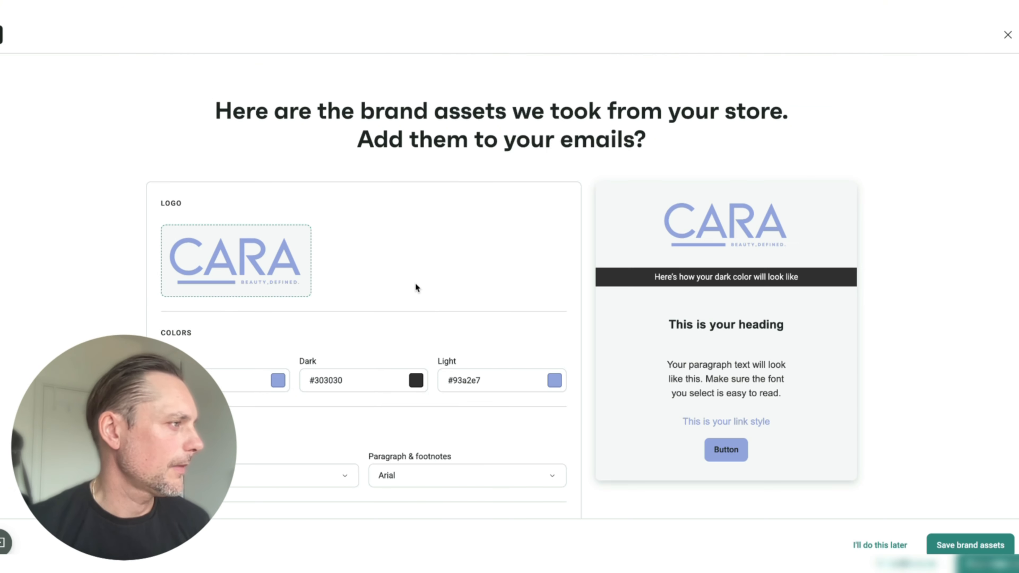
- Set the brand's dark color to the accent color #93a2e6
{"action": "left_click", "coordinate": [283, 386]}
{"action": "scroll", "coordinate": [455, 363], "scroll_direction": "down", "scroll_amount": 2}
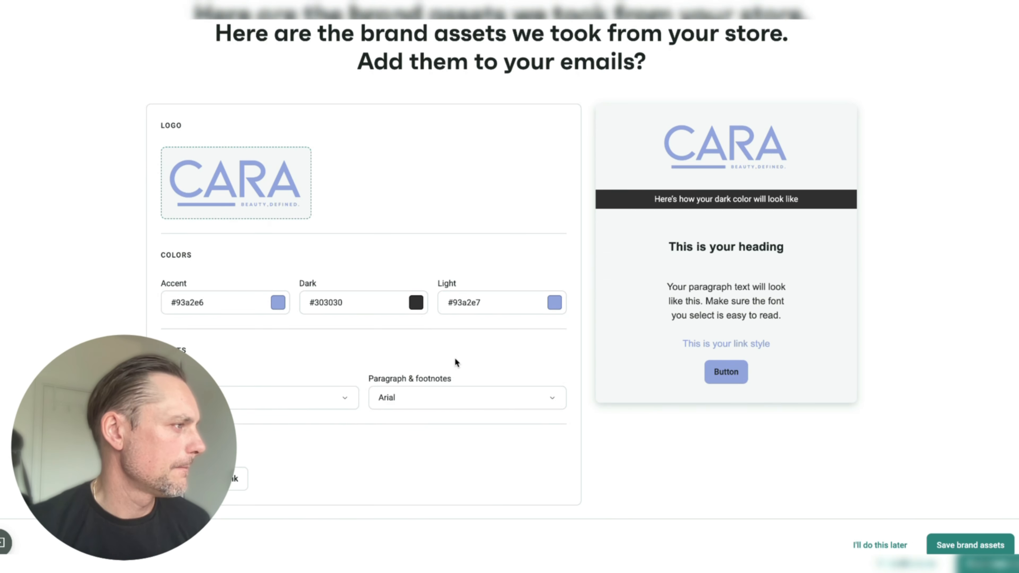
{"action": "left_click_drag", "start_coordinate": [230, 298], "coordinate": [194, 303]}
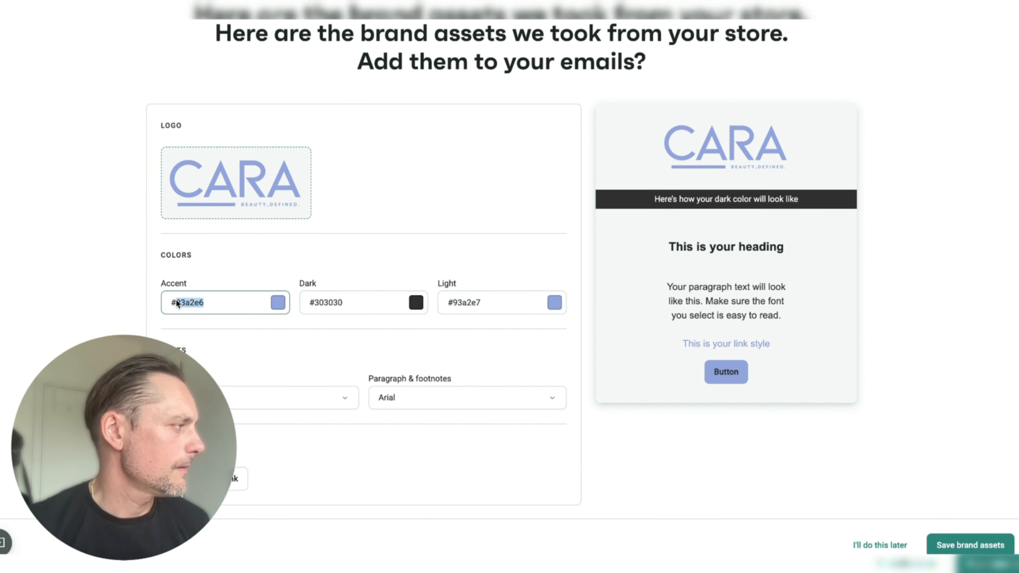
{"action": "left_click", "coordinate": [327, 301]}
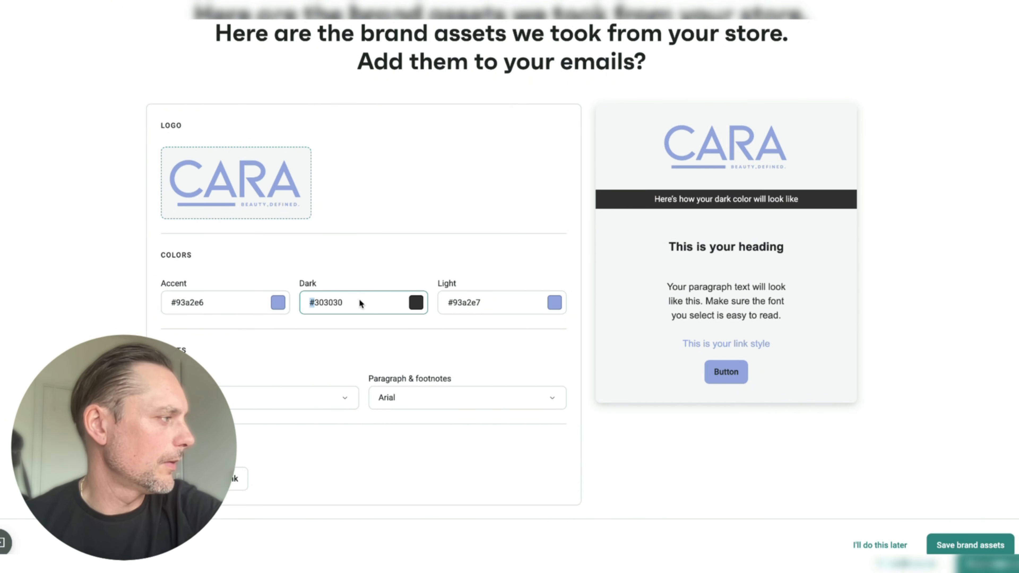
{"action": "left_click_drag", "start_coordinate": [357, 300], "coordinate": [315, 303]}
{"action": "type", "text": "#93a2e6"}
- Set the heading and paragraph fonts to Poppins and save the brand assets
{"action": "left_click", "coordinate": [353, 401]}
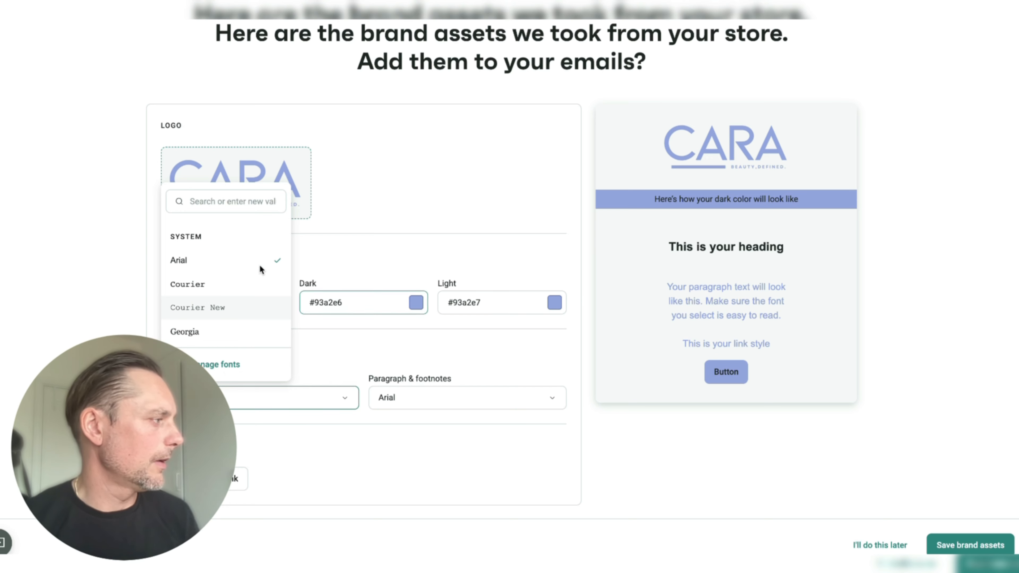
{"action": "left_click", "coordinate": [235, 210]}
{"action": "type", "text": "p"}
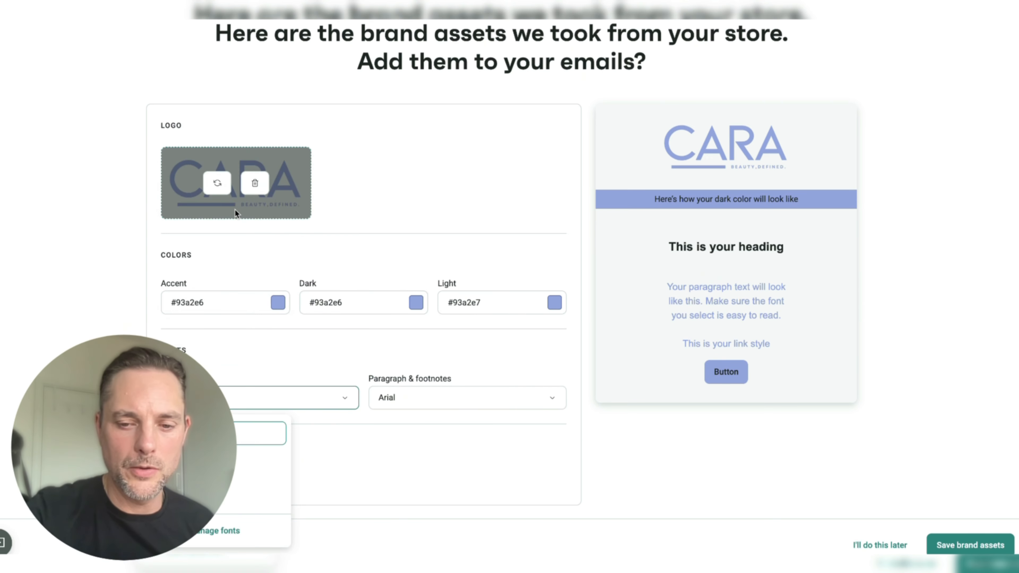
{"action": "left_click", "coordinate": [226, 468]}
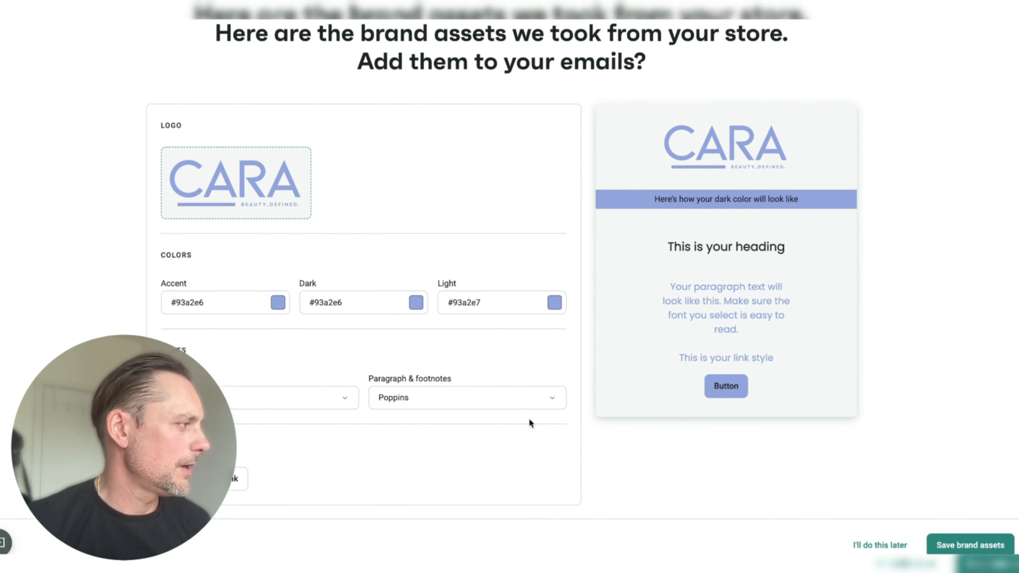
{"action": "scroll", "coordinate": [592, 406], "scroll_direction": "down", "scroll_amount": 1}
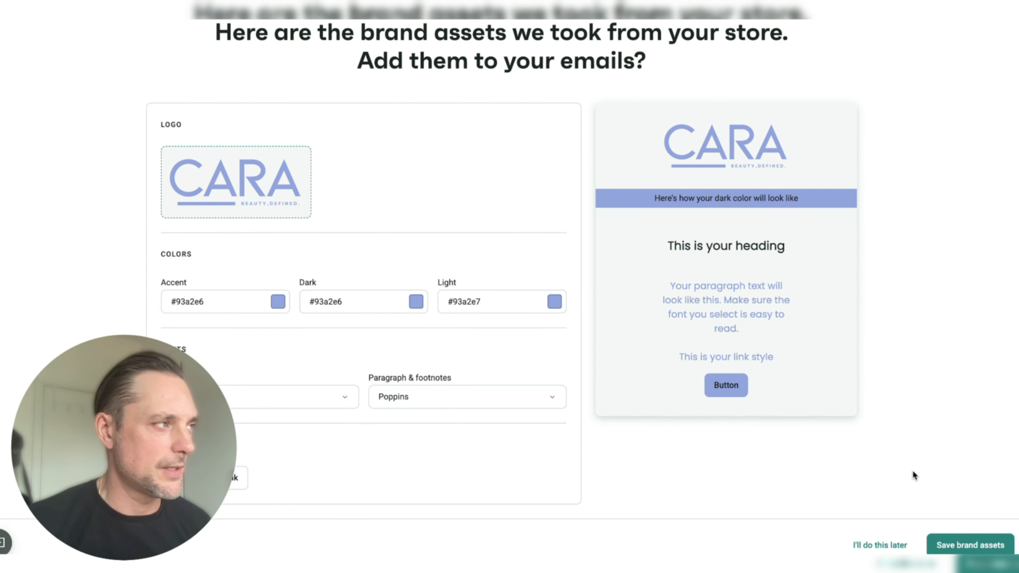
{"action": "left_click", "coordinate": [950, 540]}
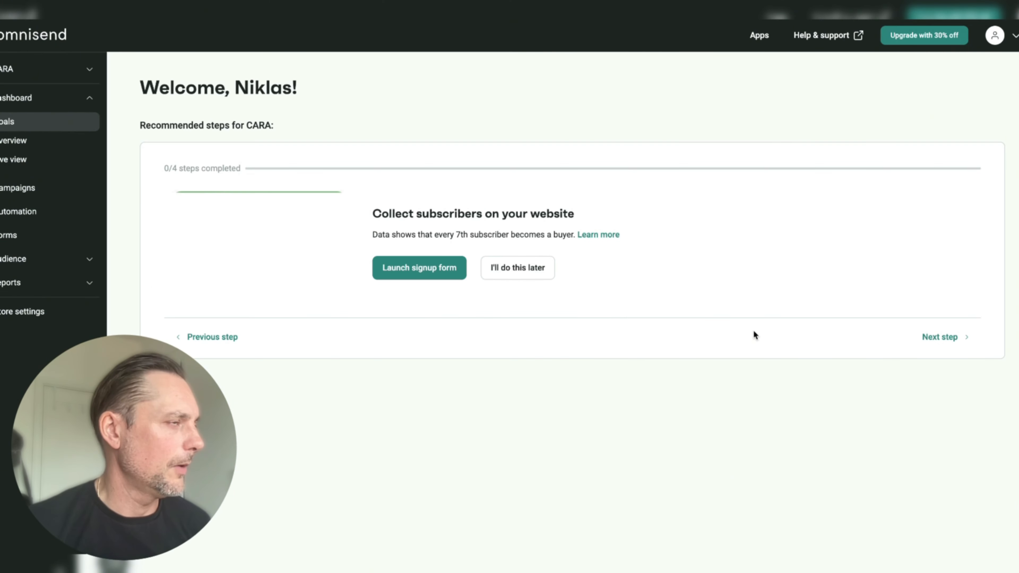
- Compare the prices and features of the Free, Pro and Standard plans, and leave the plan overview
{"action": "left_click", "coordinate": [911, 42]}
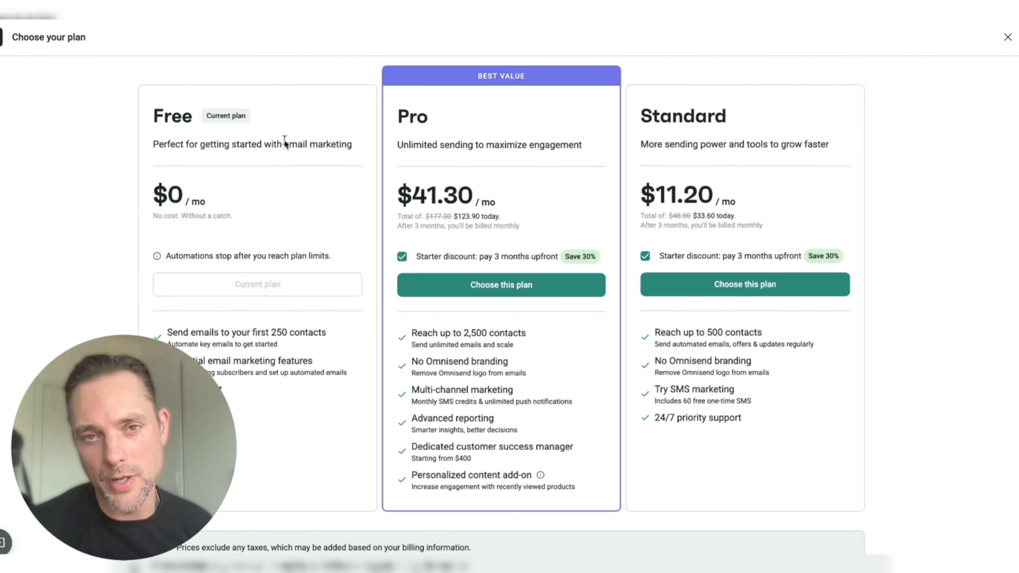
{"action": "scroll", "coordinate": [340, 171], "scroll_direction": "down", "scroll_amount": 2}
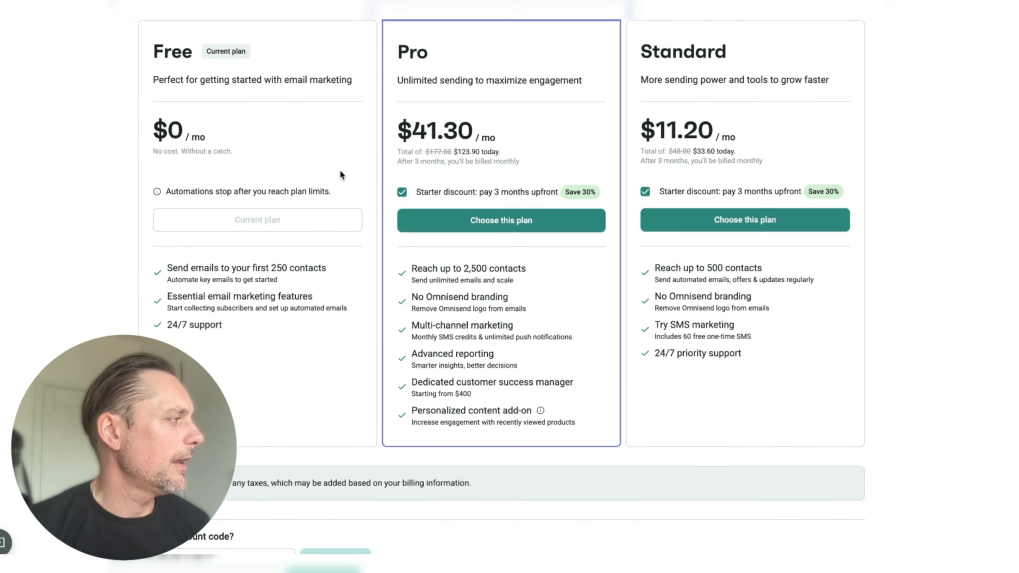
{"action": "scroll", "coordinate": [340, 171], "scroll_direction": "up", "scroll_amount": 1}
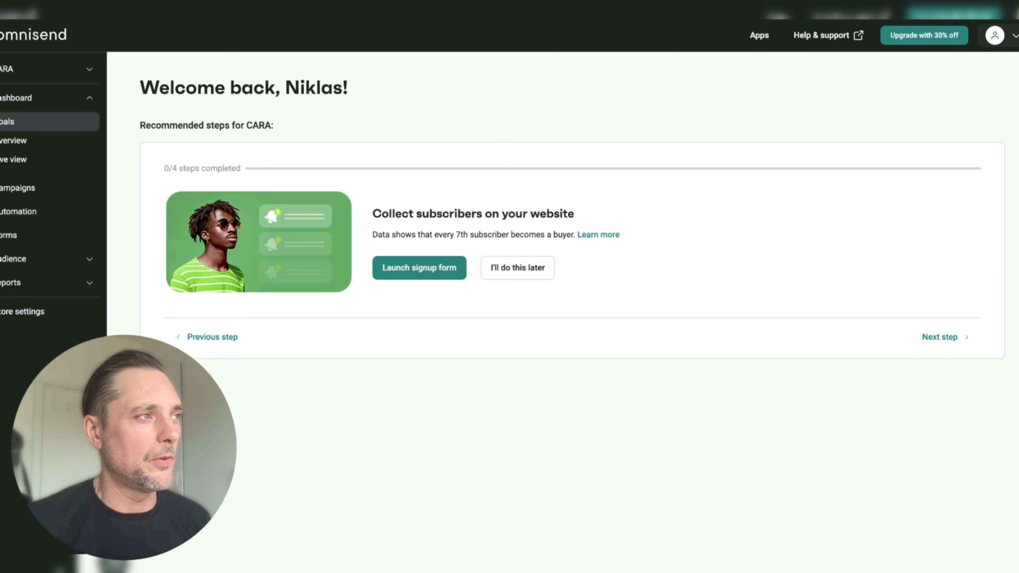
{"action": "left_click", "coordinate": [1008, 37]}
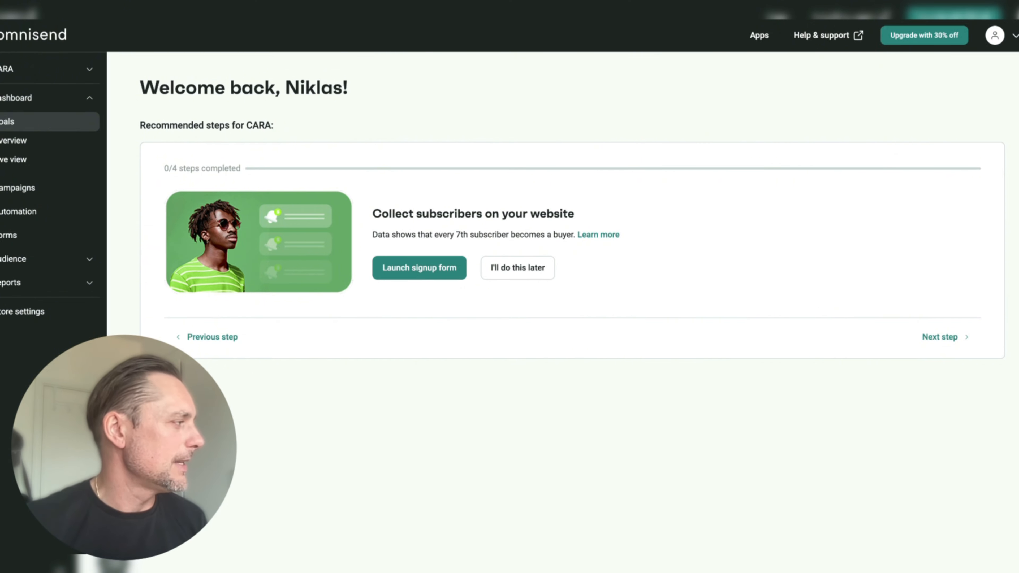
- Review the pricing plan and SMS credits in the store settings, and the audience's contacts and segments
{"action": "left_click", "coordinate": [55, 319]}
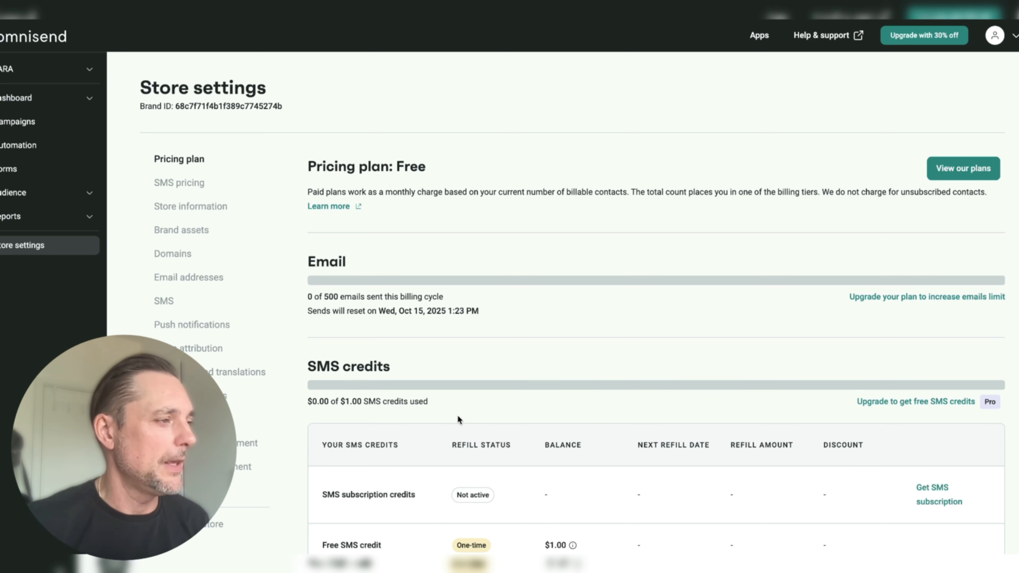
{"action": "scroll", "coordinate": [696, 240], "scroll_direction": "down", "scroll_amount": 5}
{"action": "scroll", "coordinate": [696, 239], "scroll_direction": "up", "scroll_amount": 5}
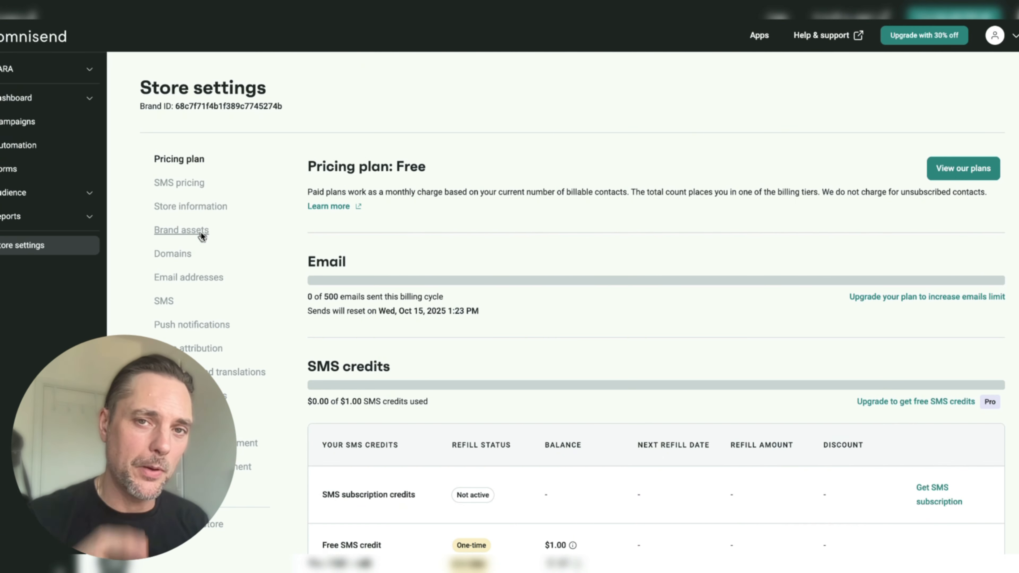
{"action": "left_click", "coordinate": [44, 193]}
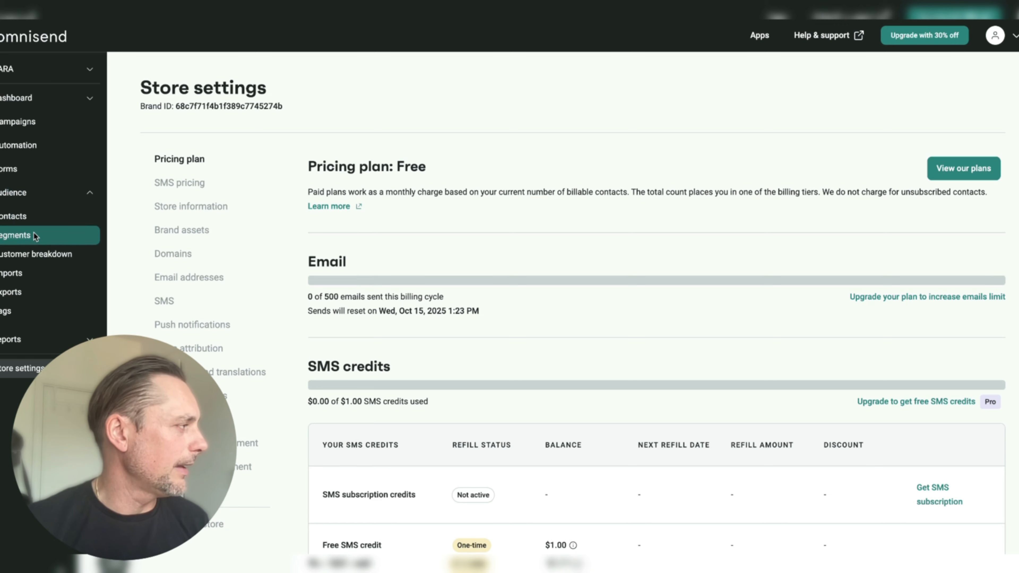
{"action": "left_click", "coordinate": [29, 209]}
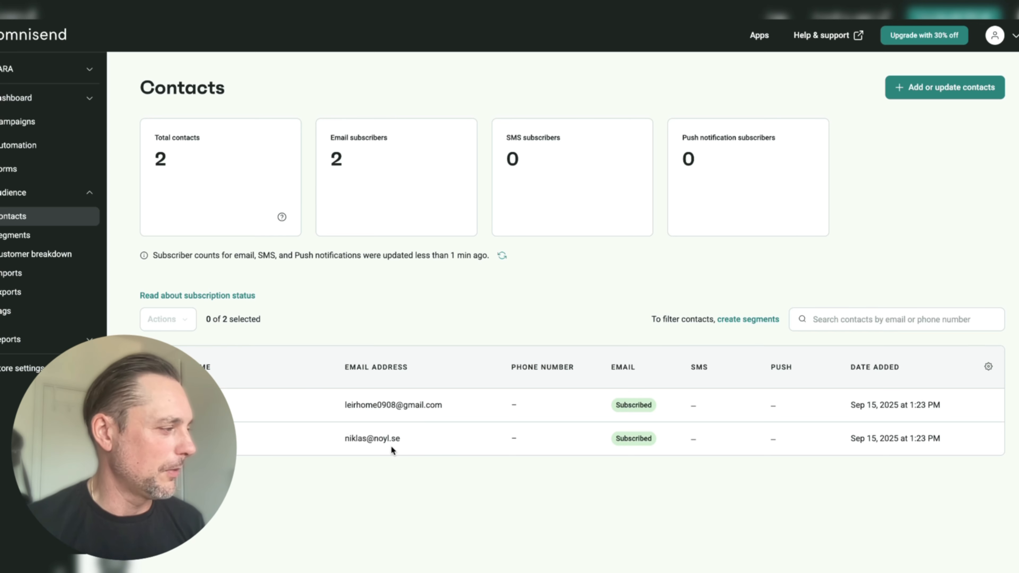
{"action": "left_click", "coordinate": [30, 240]}
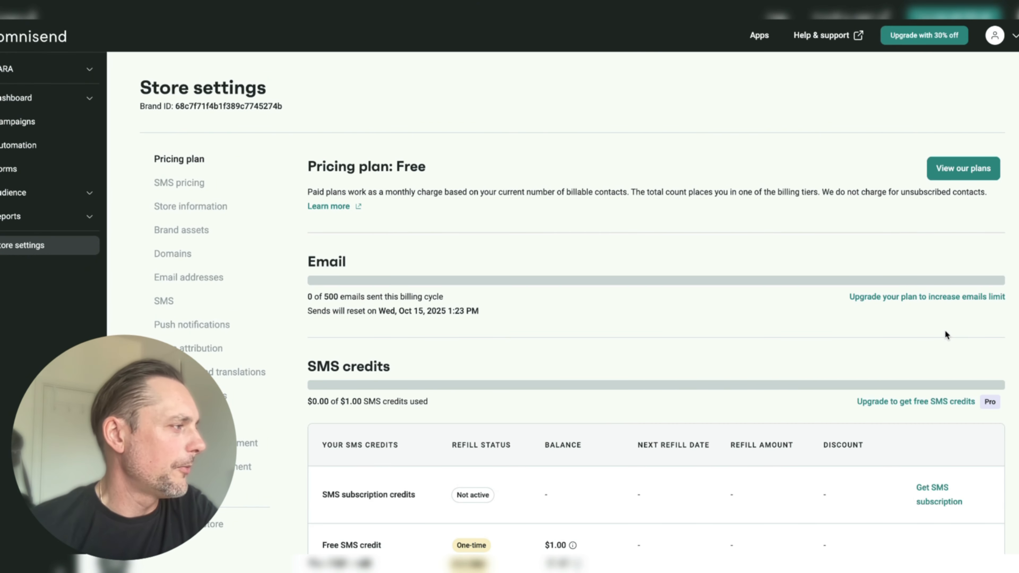
- Add carabeauty.store as a domain for email campaigns in the store settings
{"action": "scroll", "coordinate": [846, 318], "scroll_direction": "down", "scroll_amount": 3}
{"action": "scroll", "coordinate": [846, 314], "scroll_direction": "up", "scroll_amount": 3}
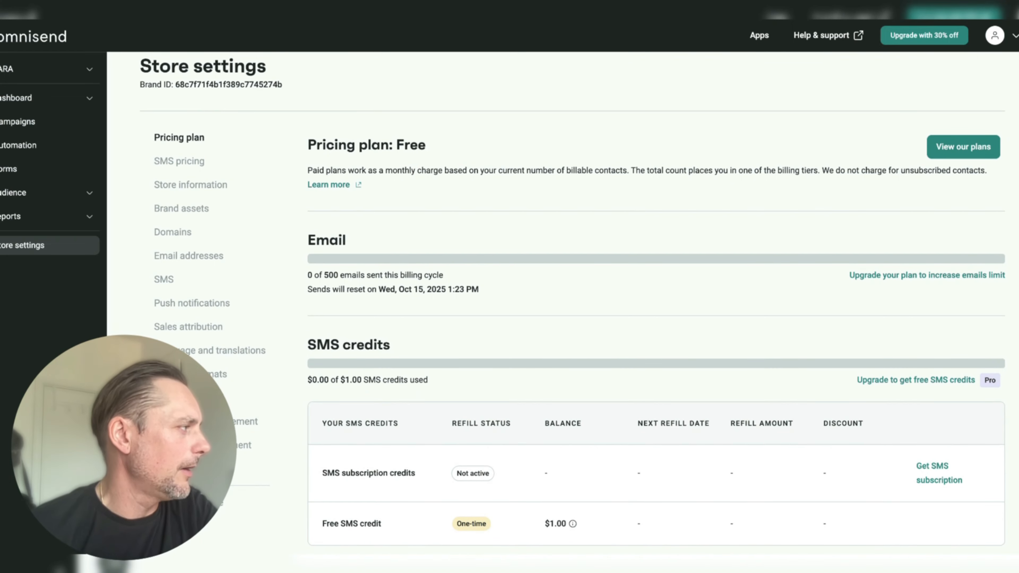
{"action": "left_click", "coordinate": [177, 231]}
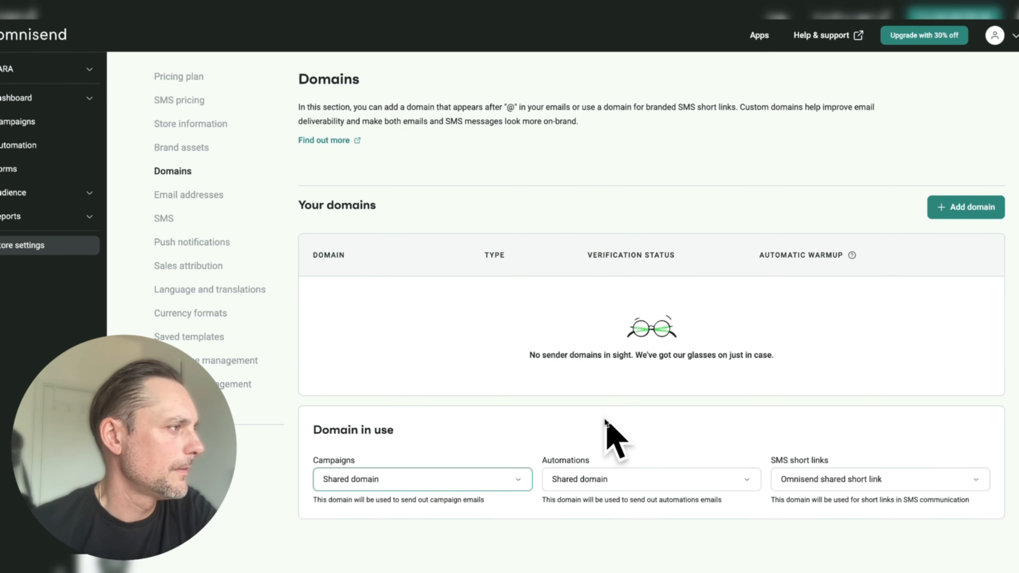
{"action": "left_click", "coordinate": [957, 208]}
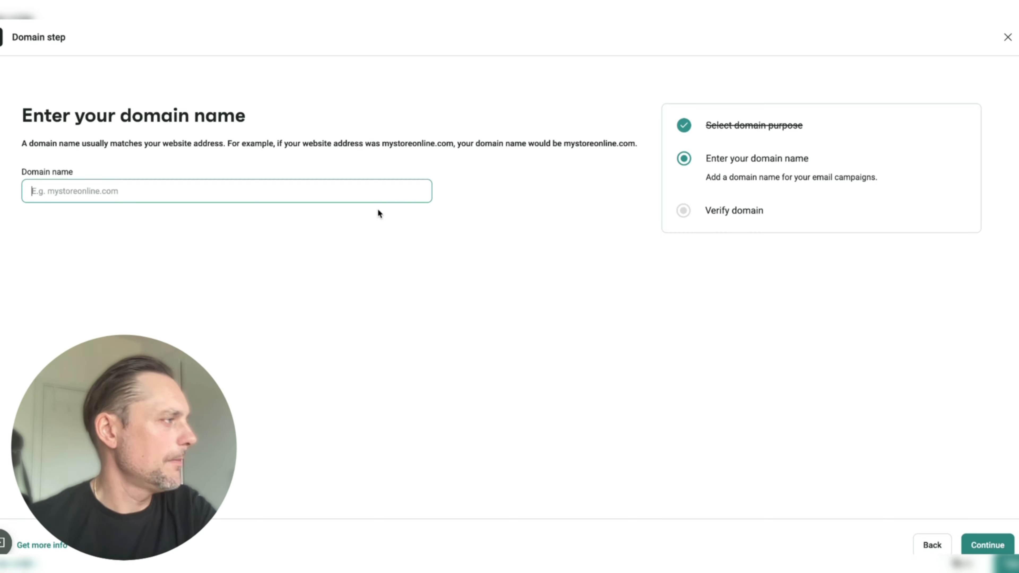
{"action": "type", "text": "ca"}
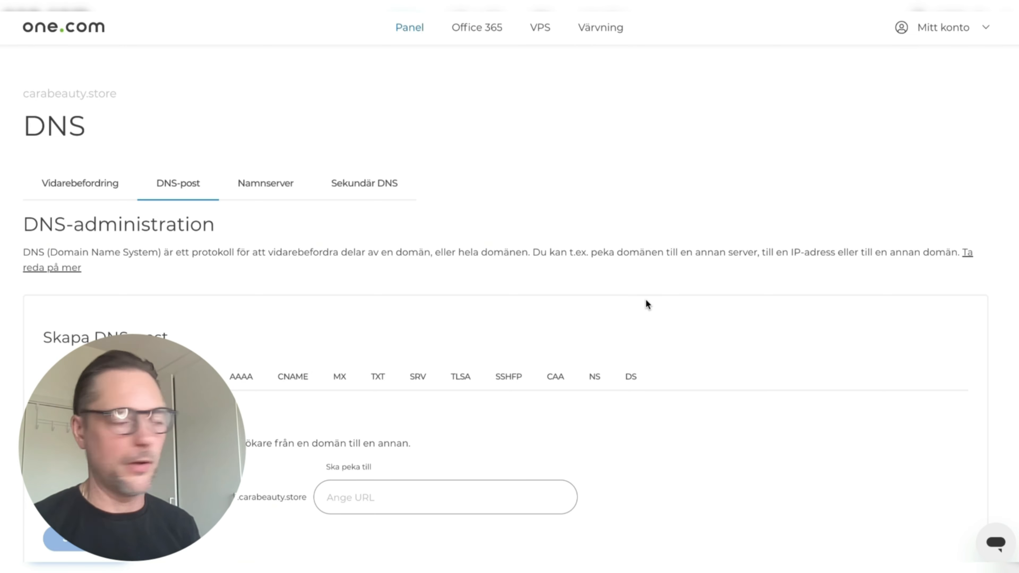
- In one.com's DNS administration, create a TXT record for carabeauty.store with the value "v=spf1 include:mailgun.org ~all"
{"action": "scroll", "coordinate": [461, 297], "scroll_direction": "down", "scroll_amount": 3}
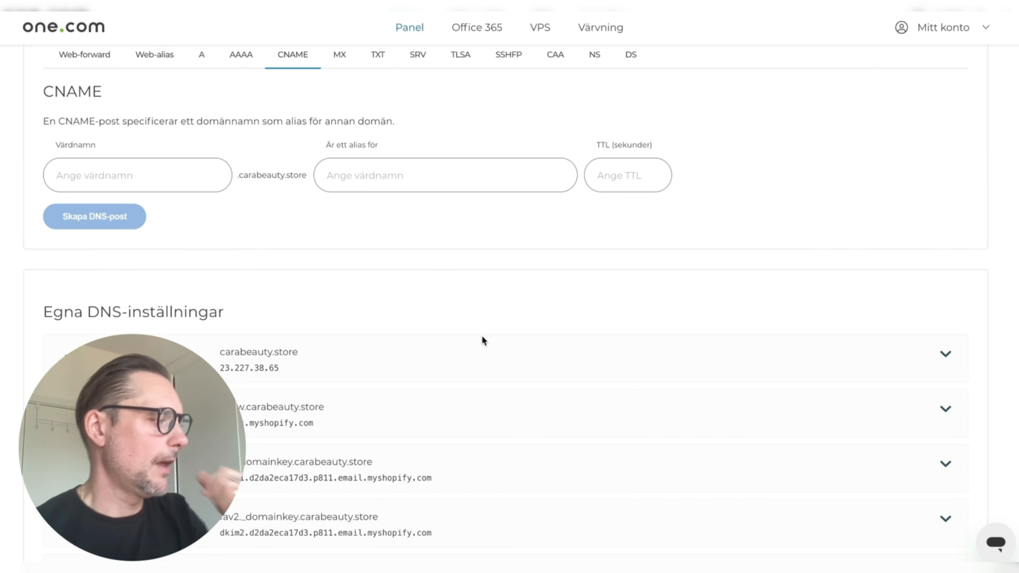
{"action": "left_click", "coordinate": [382, 55]}
{"action": "left_click", "coordinate": [393, 195]}
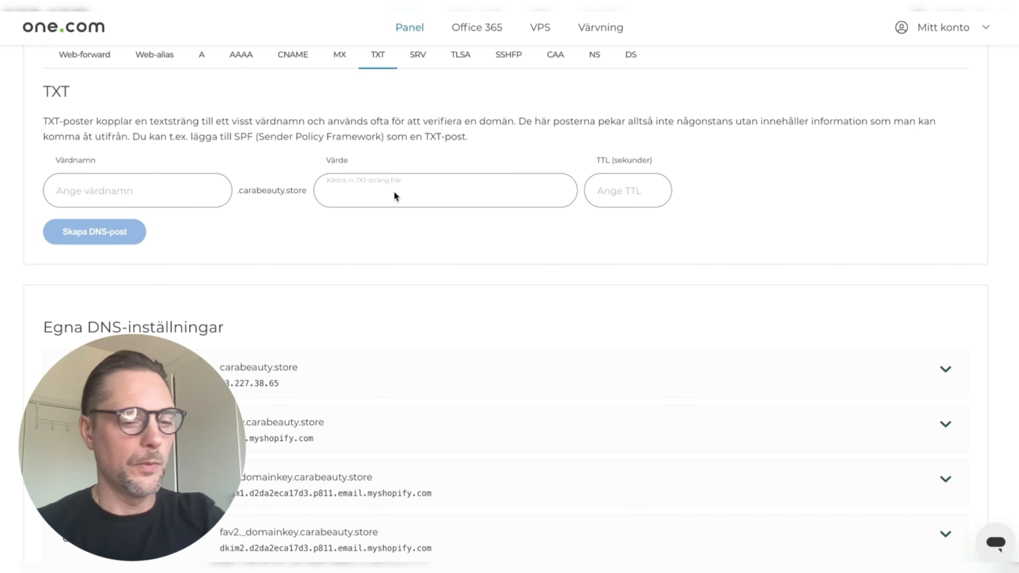
{"action": "type", "text": "v=spf1 include:mailgun.org ~all"}
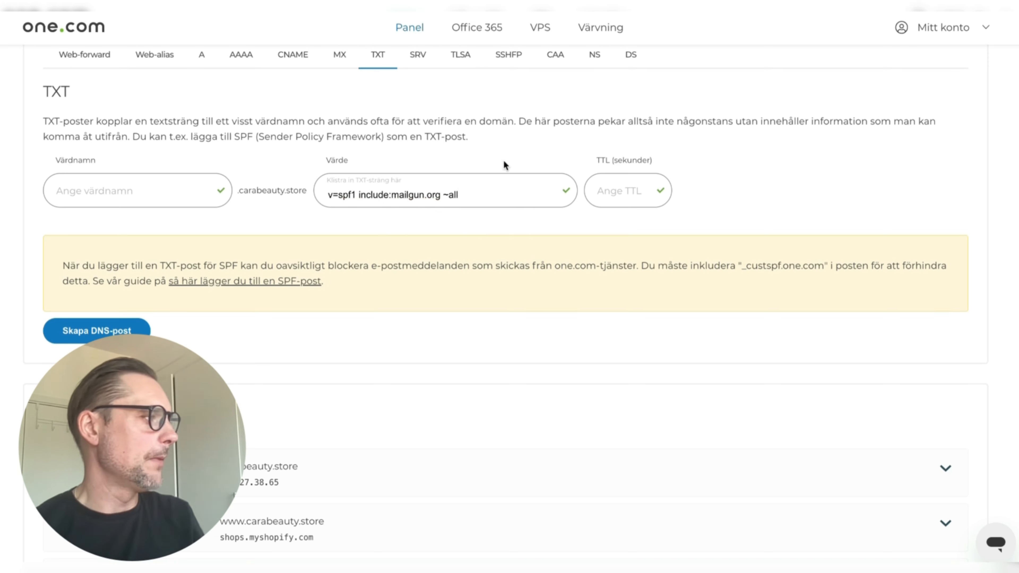
{"action": "left_click", "coordinate": [121, 329]}
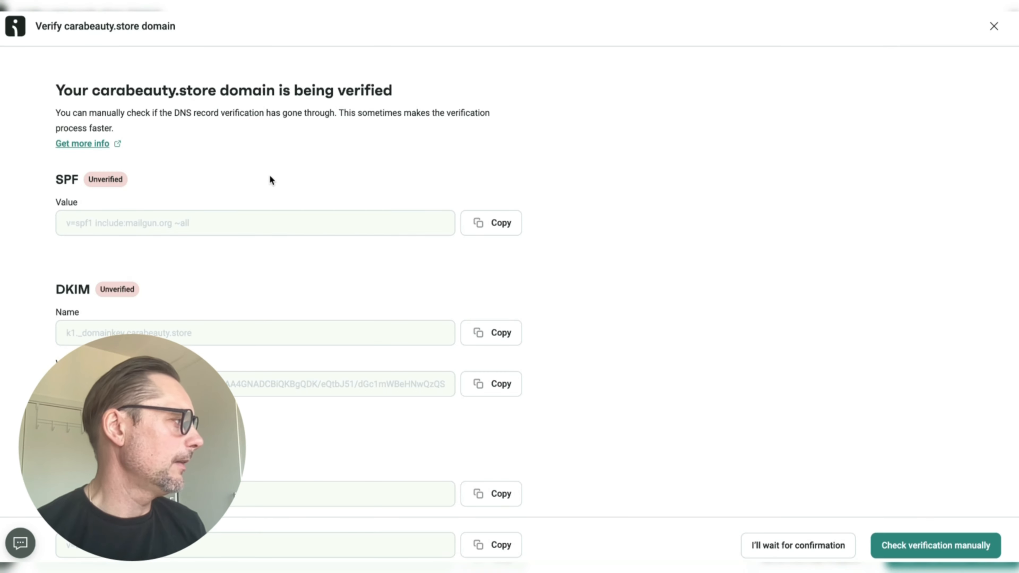
- In one.com's DNS administration, create a TXT record with the host name k1._domainkey and the DKIM value supplied by Omnisend
{"action": "scroll", "coordinate": [261, 224], "scroll_direction": "down", "scroll_amount": 2}
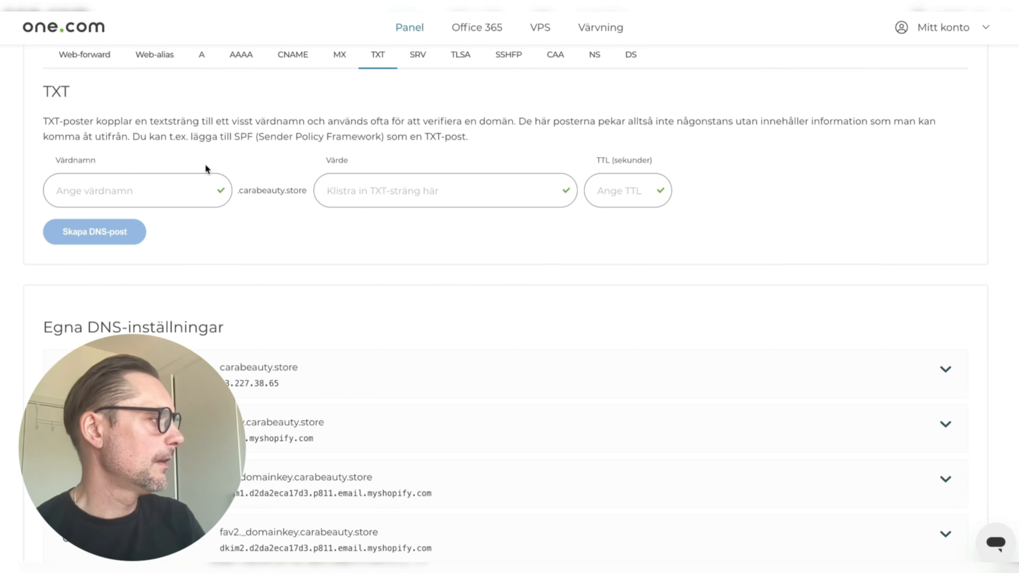
{"action": "left_click", "coordinate": [171, 189]}
{"action": "type", "text": "k1._domainkey.carabeauty.store"}
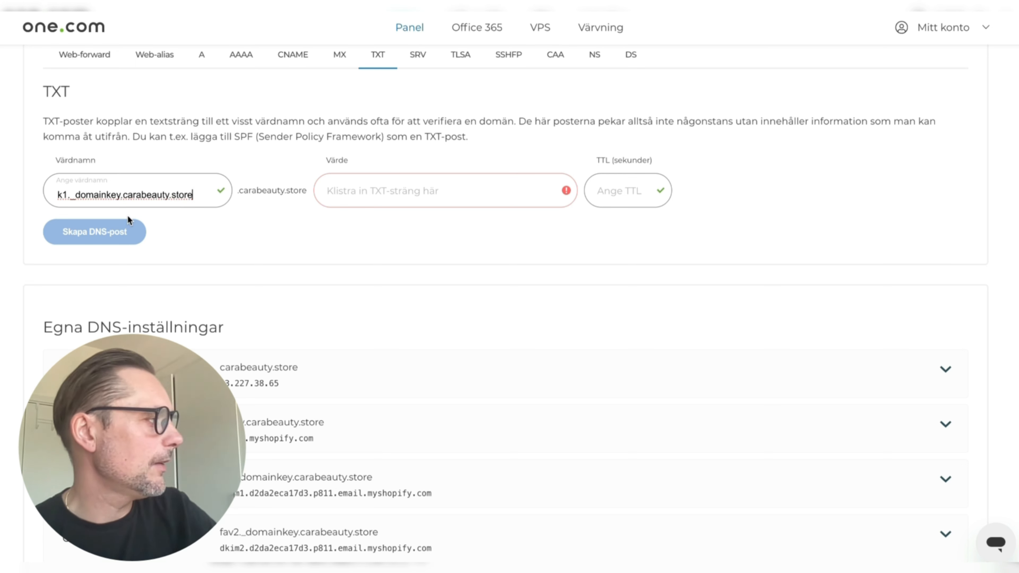
{"action": "left_click_drag", "start_coordinate": [120, 195], "coordinate": [130, 192]}
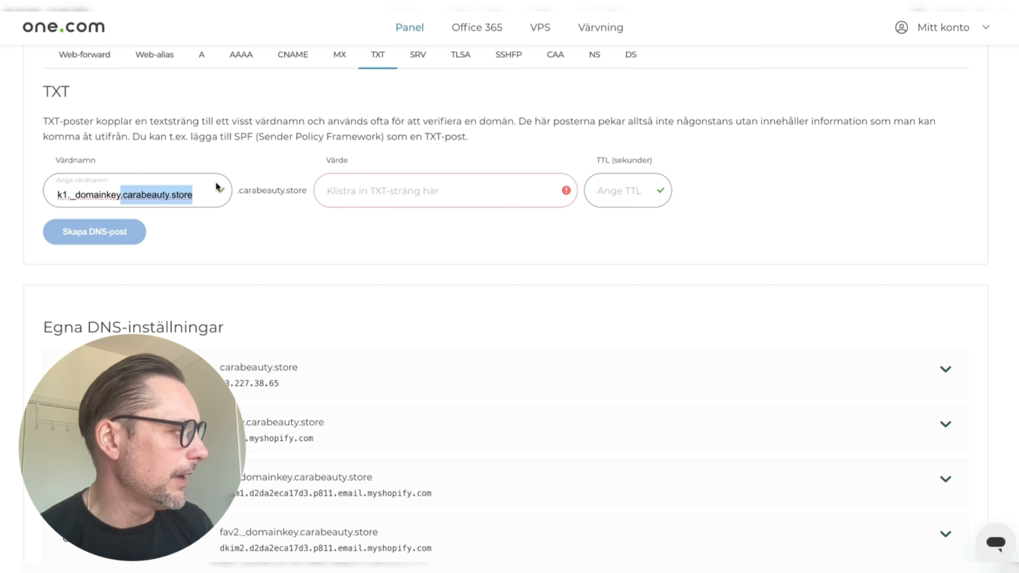
{"action": "key", "text": "BackSpace"}
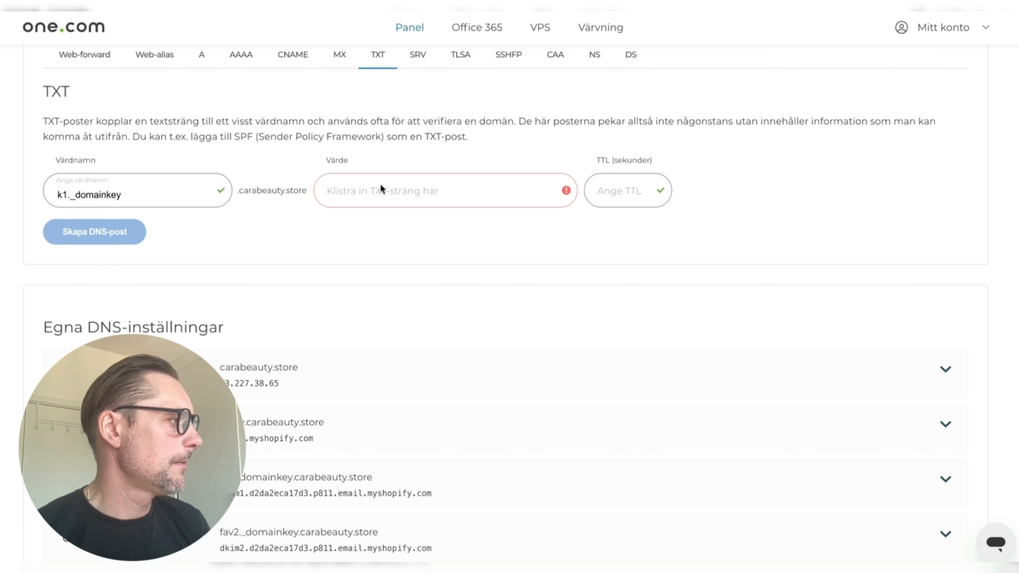
{"action": "left_click", "coordinate": [382, 190]}
{"action": "key", "text": "ctrl+v"}
{"action": "left_click", "coordinate": [120, 240]}
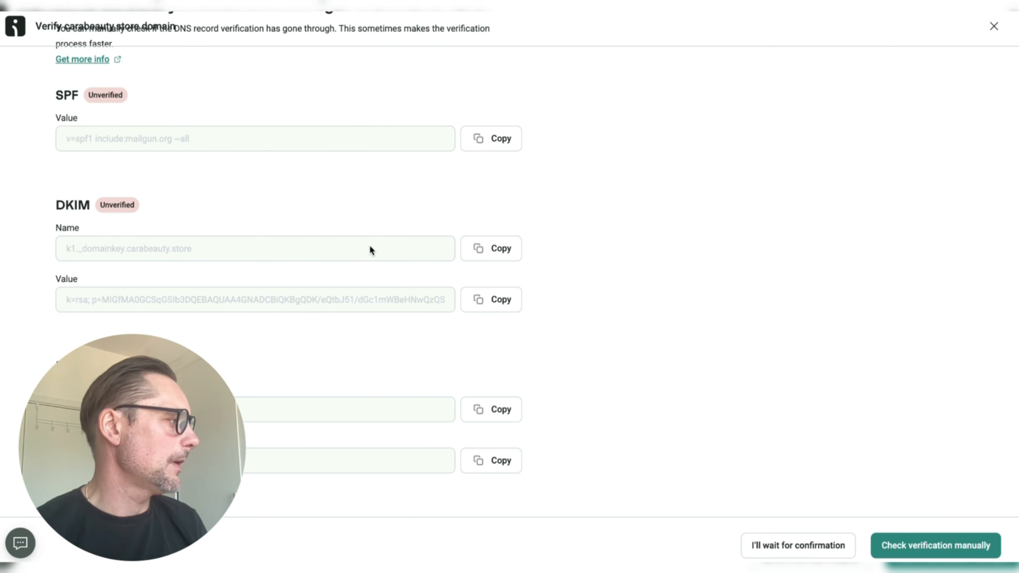
- Add the DMARC TXT record for carabeauty.store with the host name _dmarc
{"action": "left_click", "coordinate": [491, 248]}
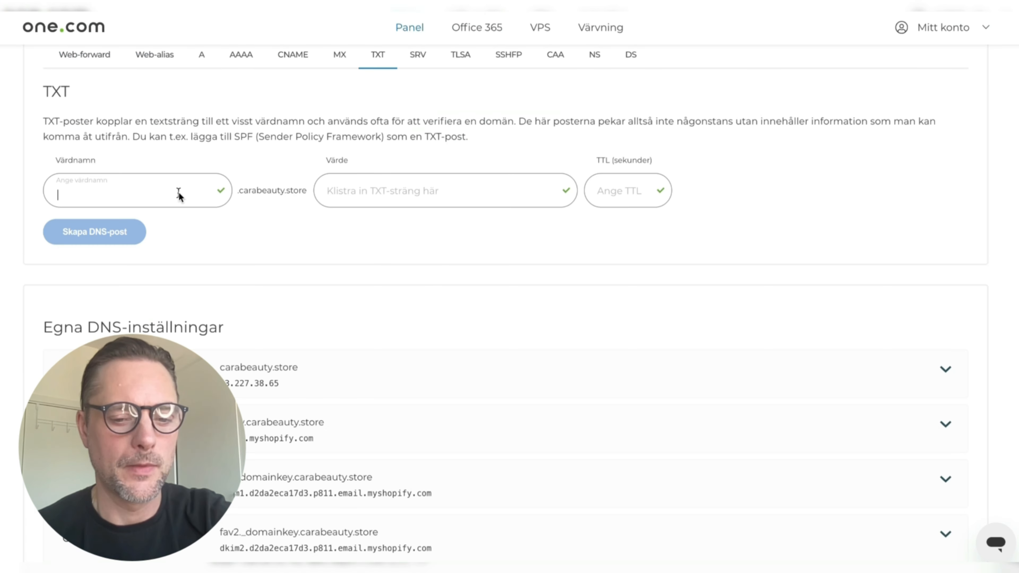
{"action": "key", "text": "ctrl+v"}
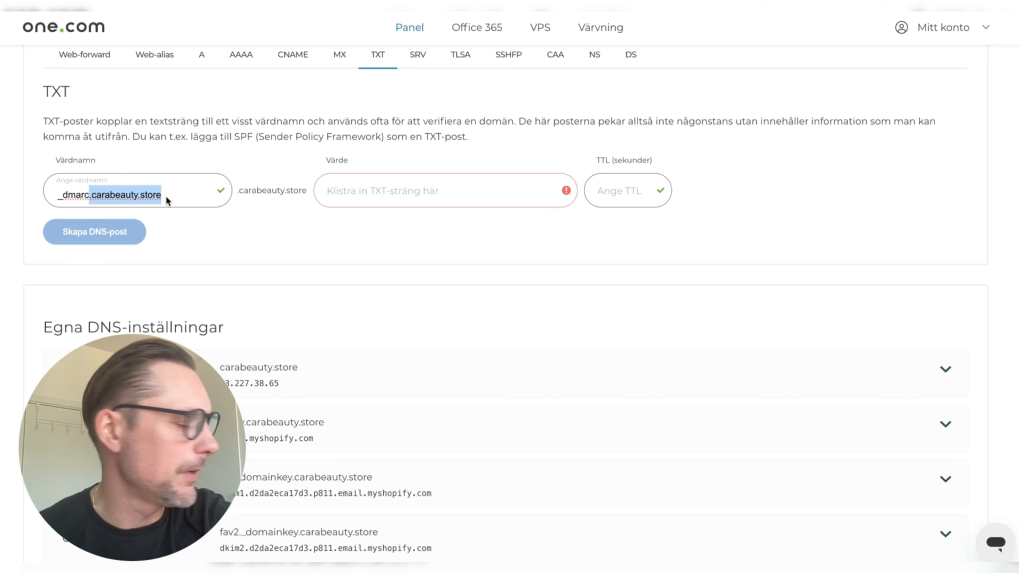
{"action": "key", "text": "BackSpace"}
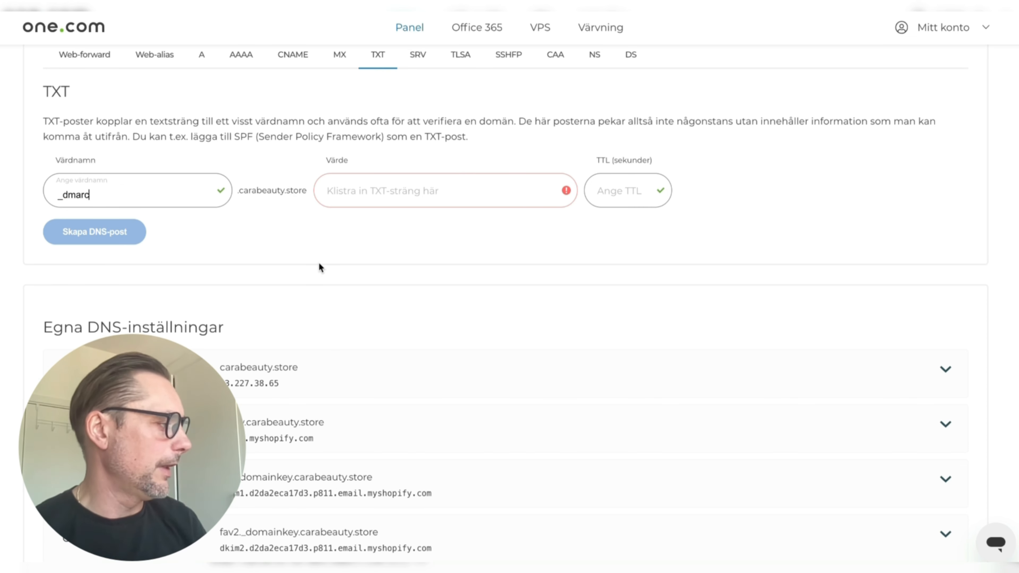
{"action": "left_click", "coordinate": [465, 256]}
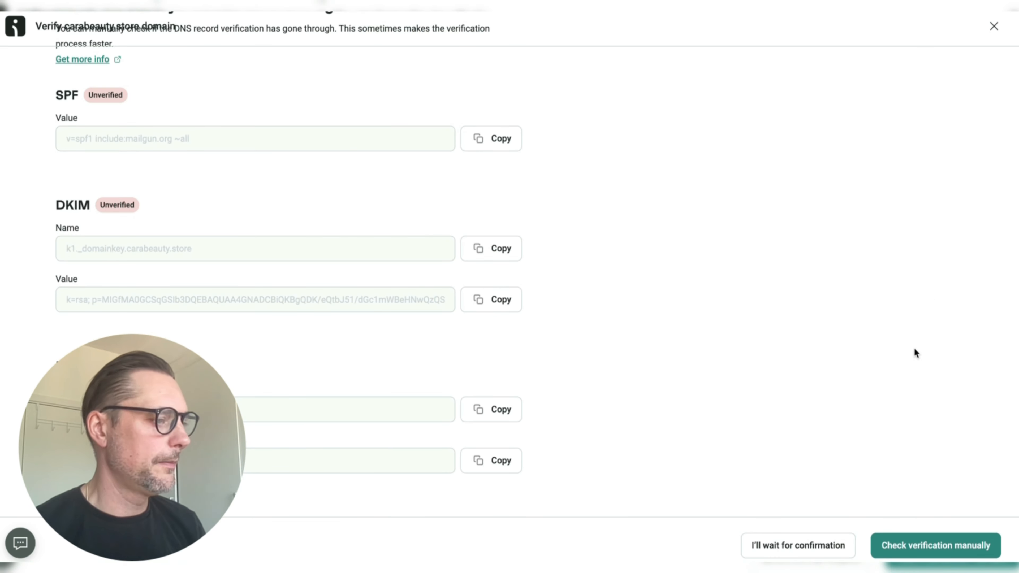
- In Omnisend, check the carabeauty.store DNS records manually, and choose to wait for the verification confirmation
{"action": "left_click", "coordinate": [932, 538]}
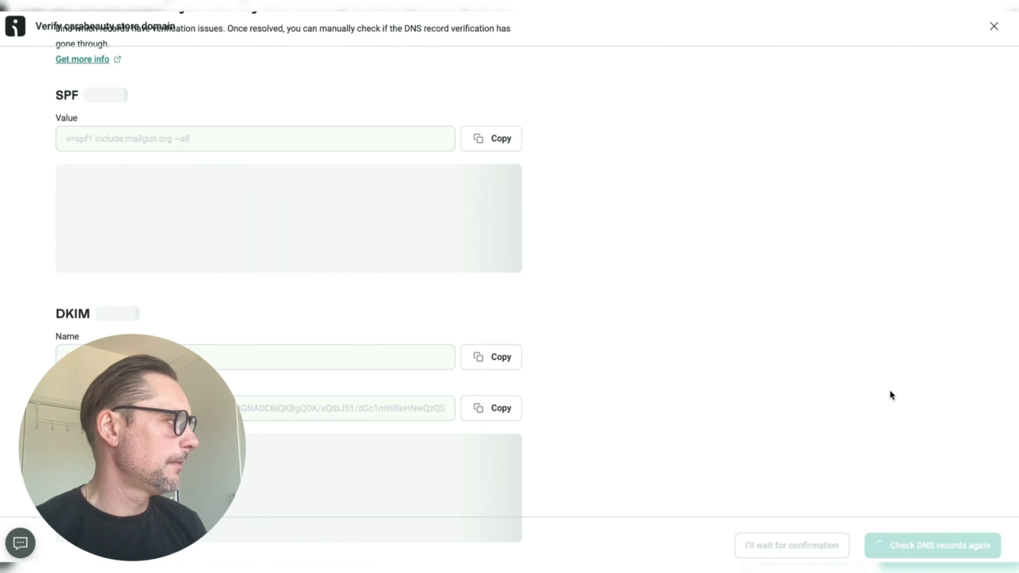
{"action": "scroll", "coordinate": [520, 207], "scroll_direction": "down", "scroll_amount": 4}
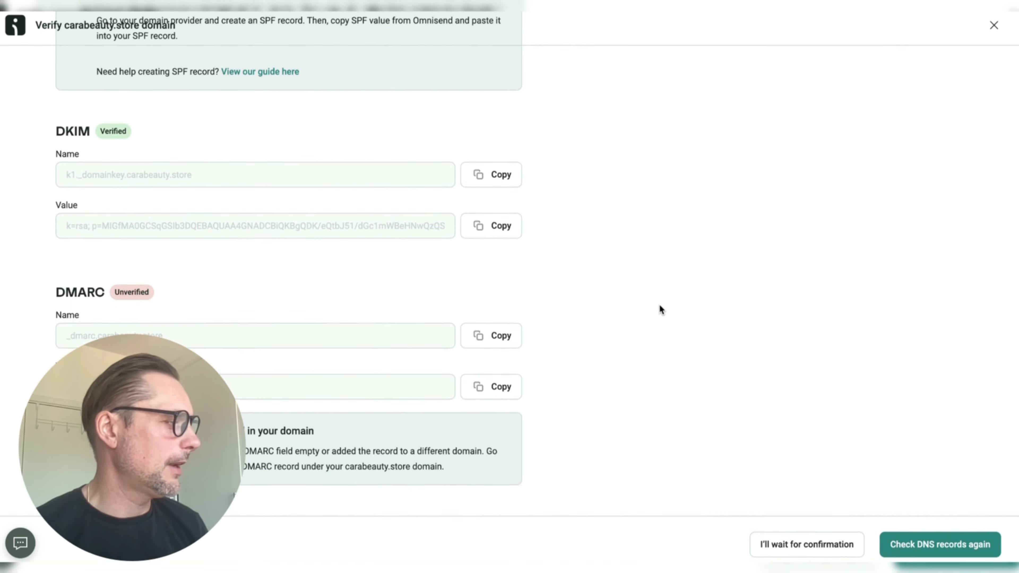
{"action": "scroll", "coordinate": [659, 304], "scroll_direction": "up", "scroll_amount": 6}
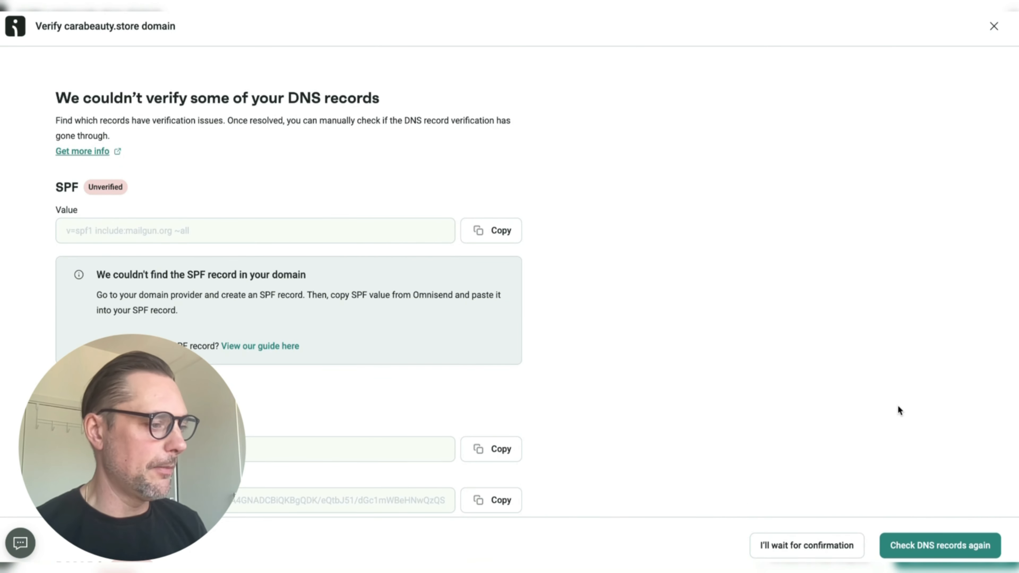
{"action": "left_click", "coordinate": [824, 553]}
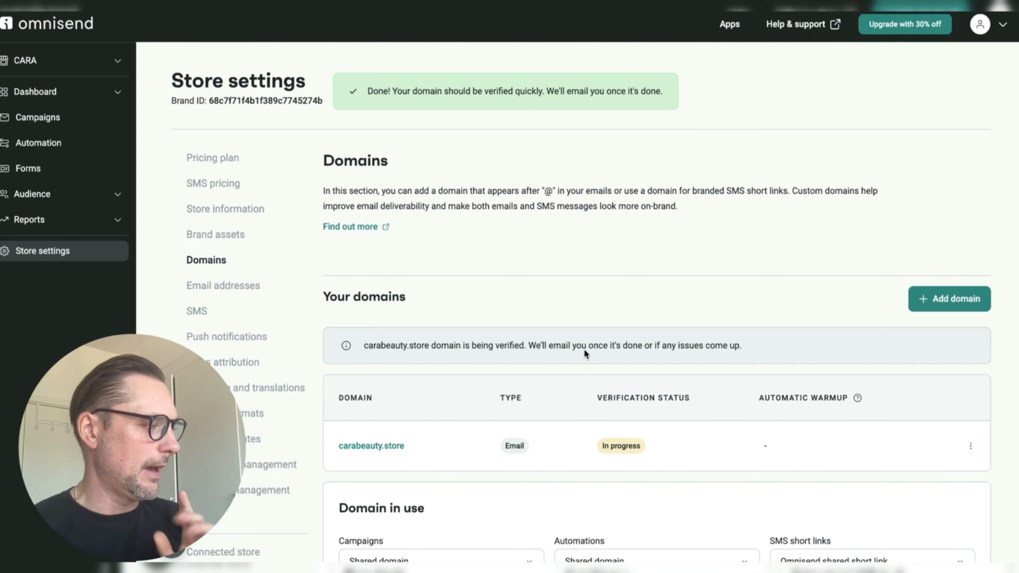
- Try to set carabeauty.store as the domain in use for campaigns and automations
{"action": "scroll", "coordinate": [626, 369], "scroll_direction": "down", "scroll_amount": 3}
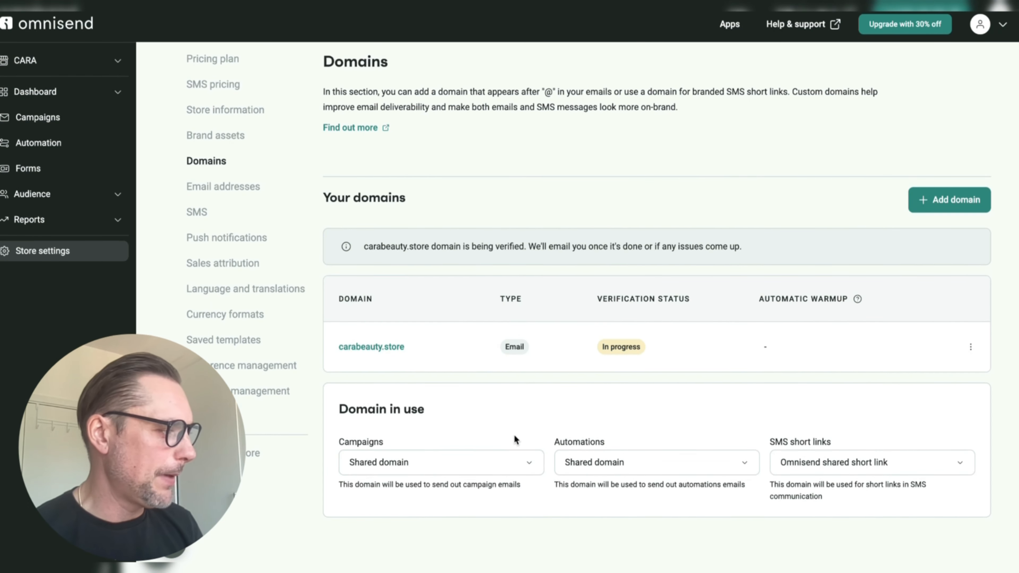
{"action": "left_click", "coordinate": [501, 464]}
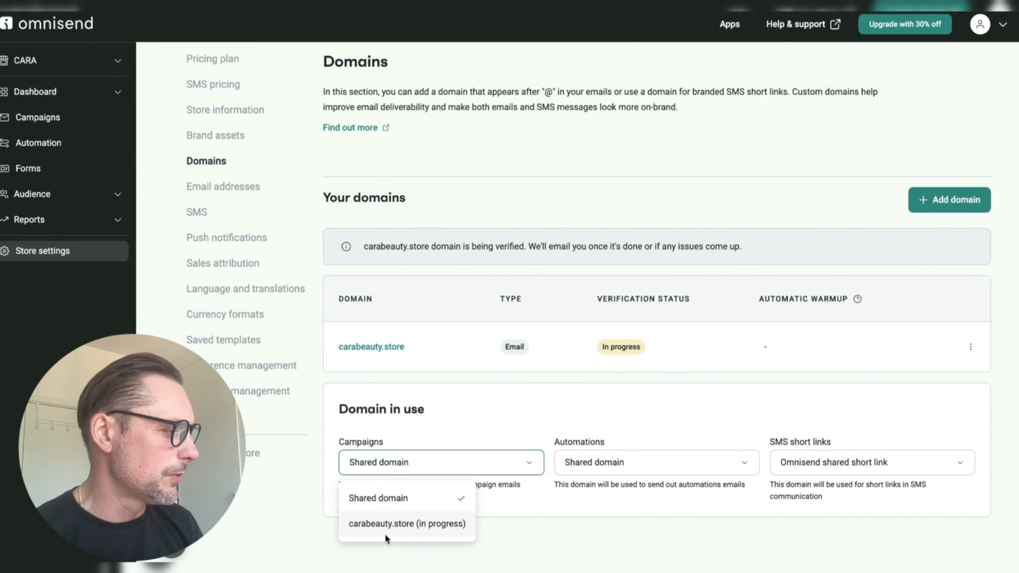
{"action": "left_click", "coordinate": [384, 524]}
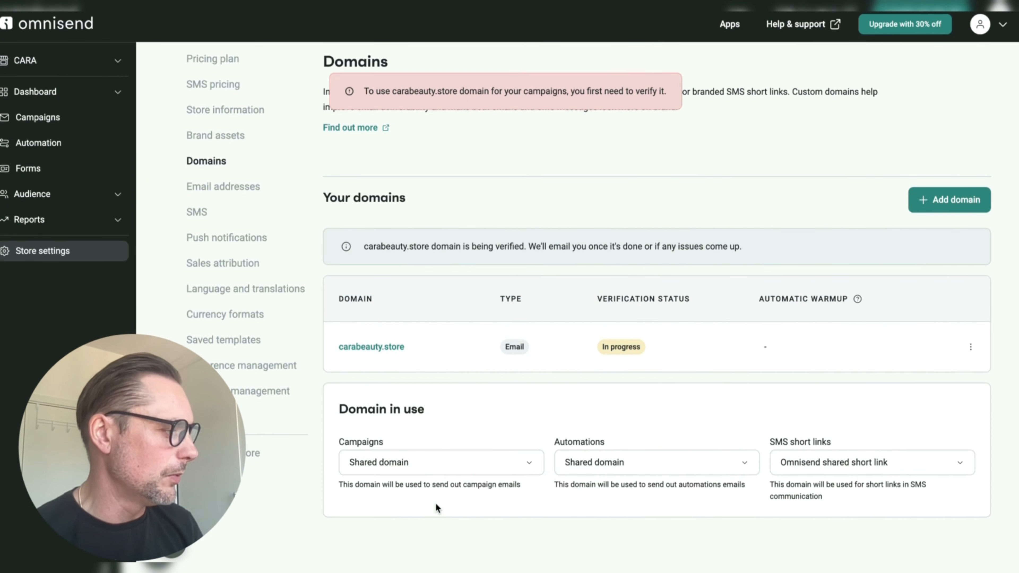
{"action": "left_click", "coordinate": [638, 465]}
{"action": "left_click", "coordinate": [676, 523]}
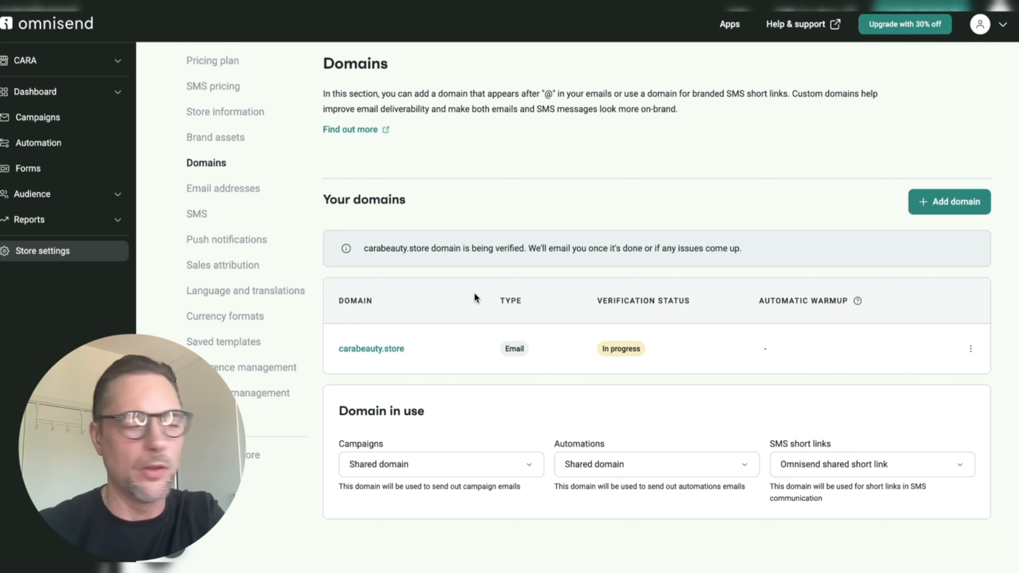
- Start the prebuilt Abandoned Cart & Checkout automation workflows with a 10% discount code for the third email, and show the workflow list
{"action": "left_click", "coordinate": [18, 141]}
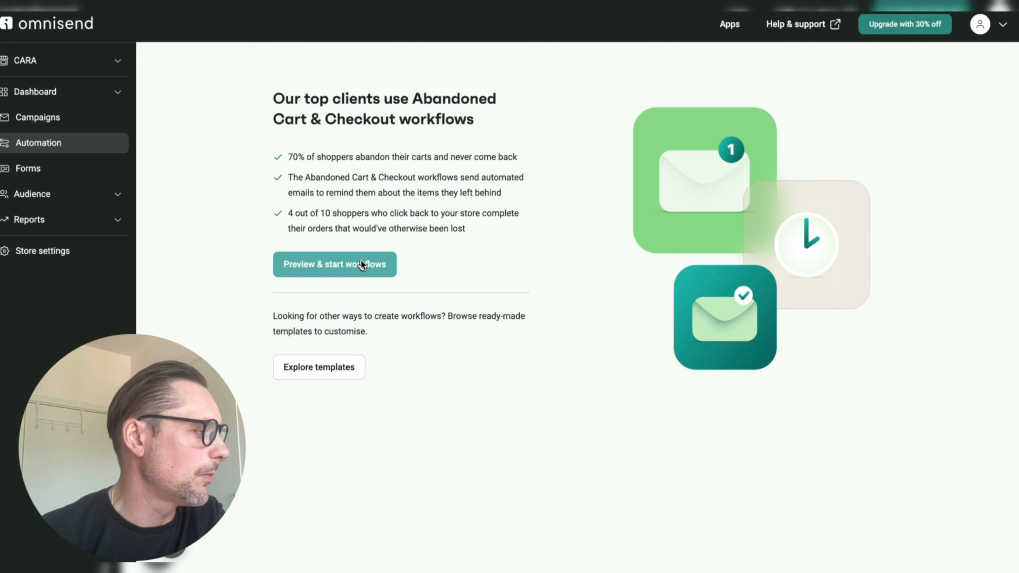
{"action": "left_click", "coordinate": [360, 261]}
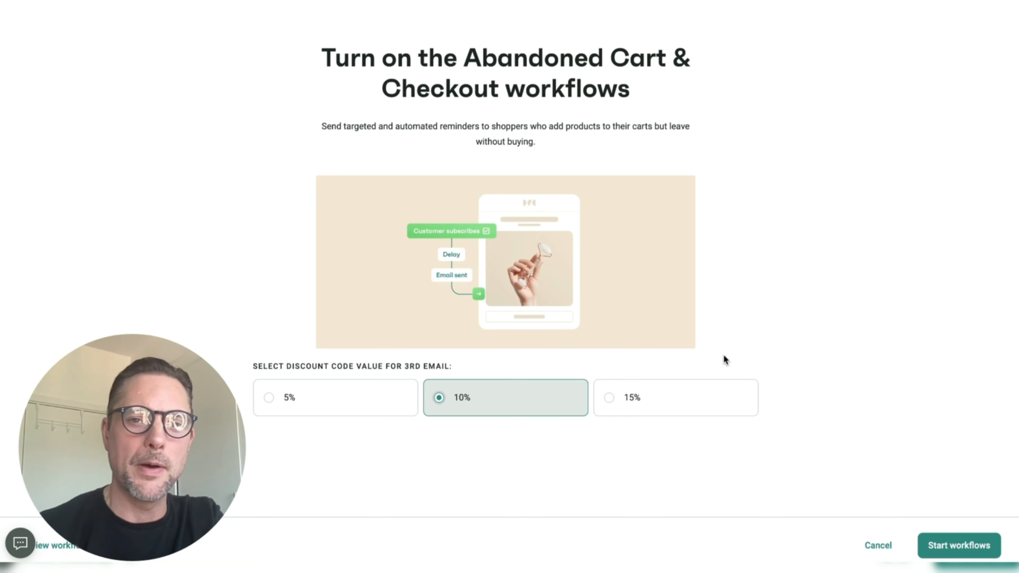
{"action": "left_click", "coordinate": [937, 543]}
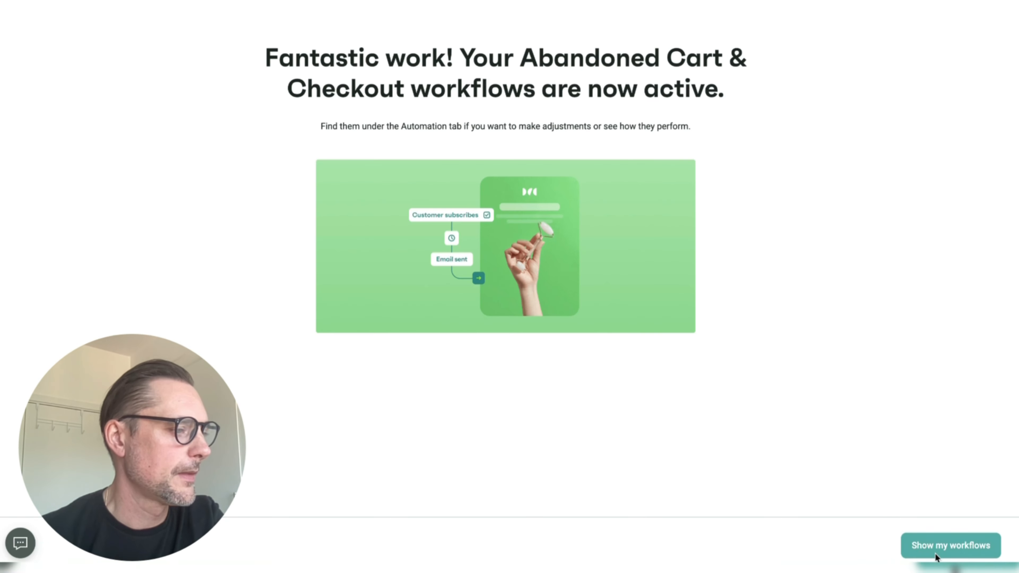
{"action": "left_click", "coordinate": [937, 550]}
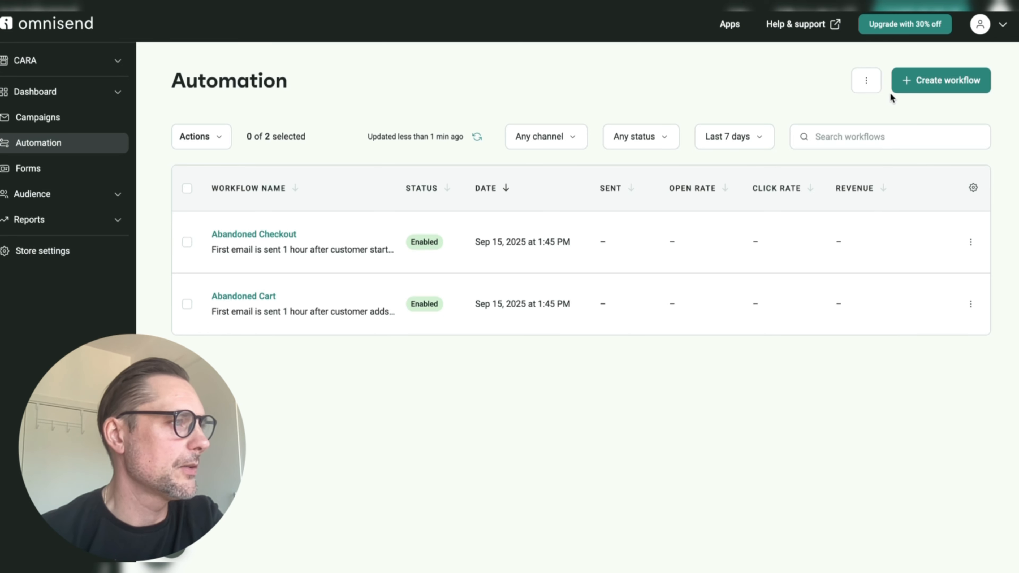
- Create an automation from the recommended single-email Welcome template and start the workflow
{"action": "left_click", "coordinate": [910, 82]}
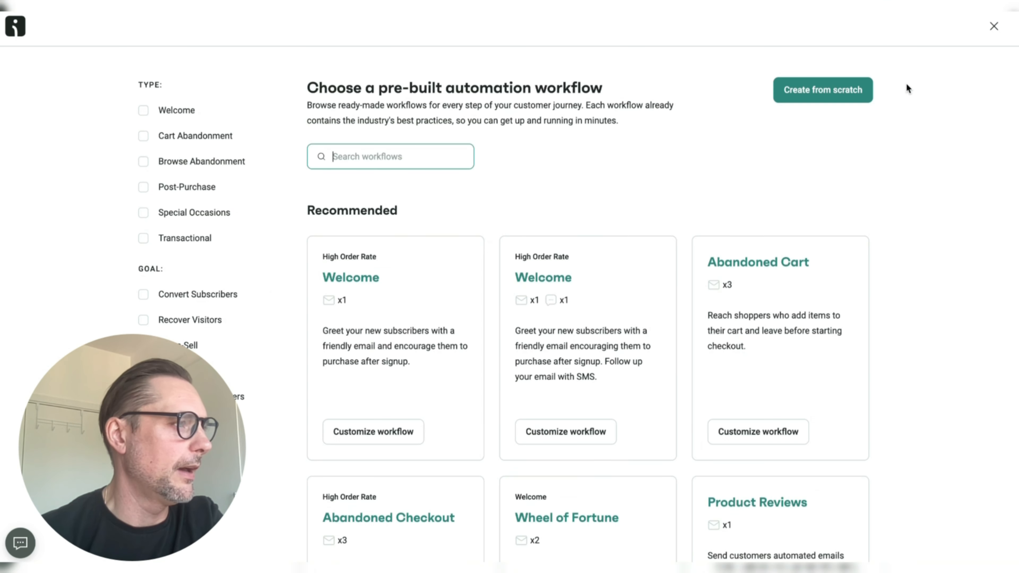
{"action": "left_click", "coordinate": [373, 431]}
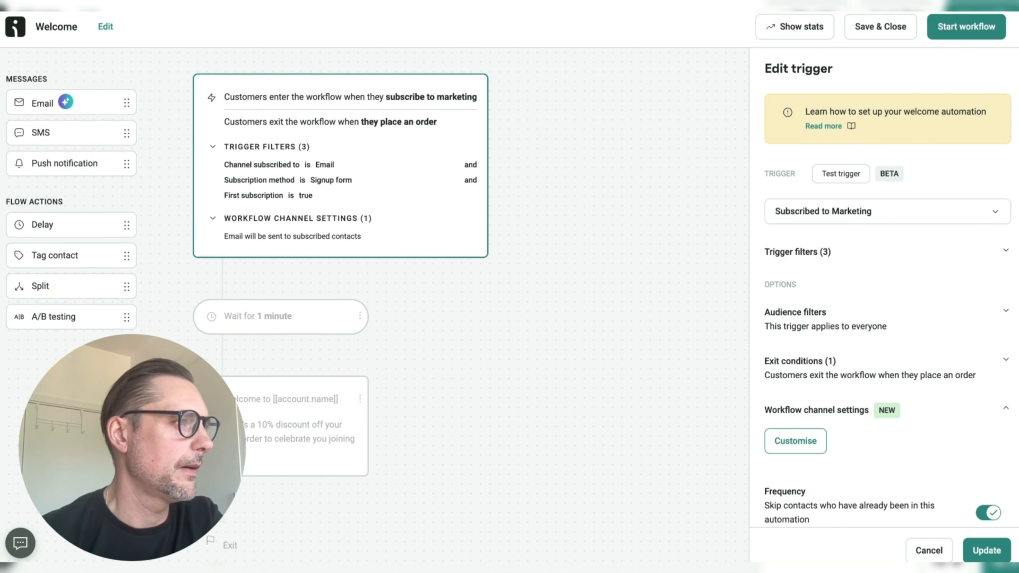
{"action": "left_click", "coordinate": [979, 26]}
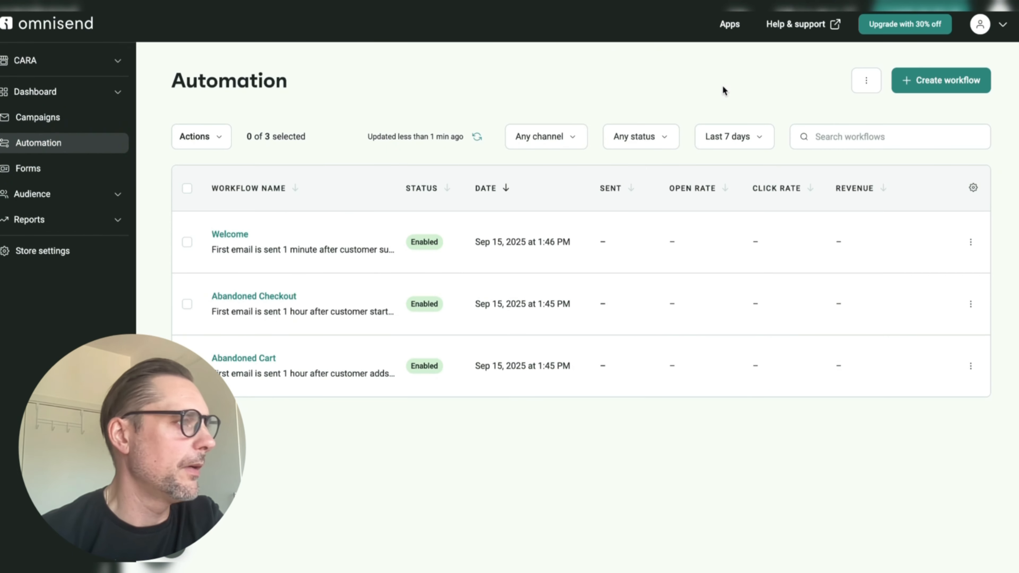
- Create another automation workflow from the prebuilt Order Confirmation template
{"action": "left_click", "coordinate": [951, 78]}
{"action": "scroll", "coordinate": [443, 376], "scroll_direction": "down", "scroll_amount": 10}
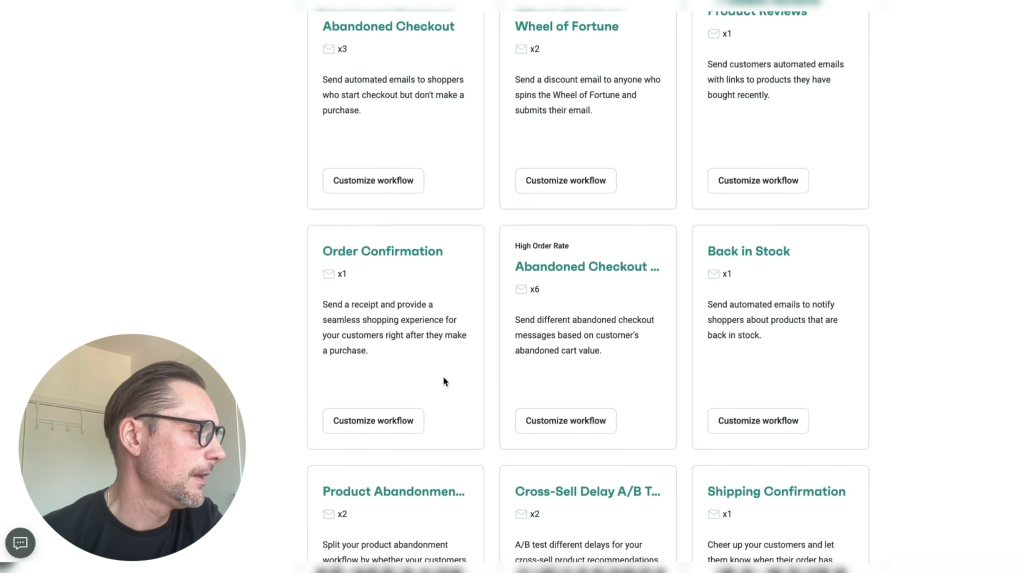
{"action": "left_click", "coordinate": [385, 428]}
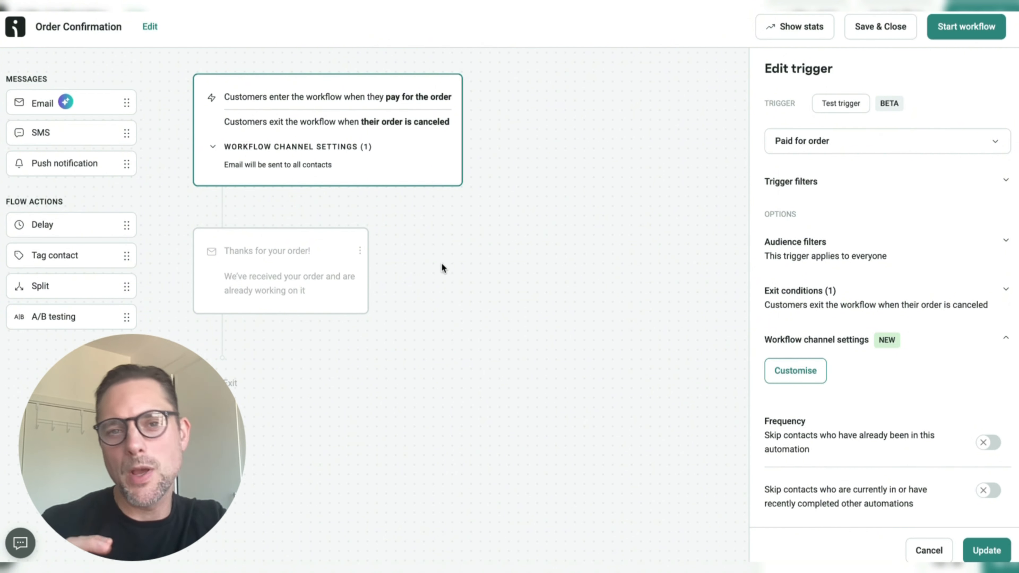
- Insert a delay of 1 day between the trigger and the "Thanks for your order!" email in the Order Confirmation workflow
{"action": "left_click_drag", "start_coordinate": [61, 227], "coordinate": [258, 225]}
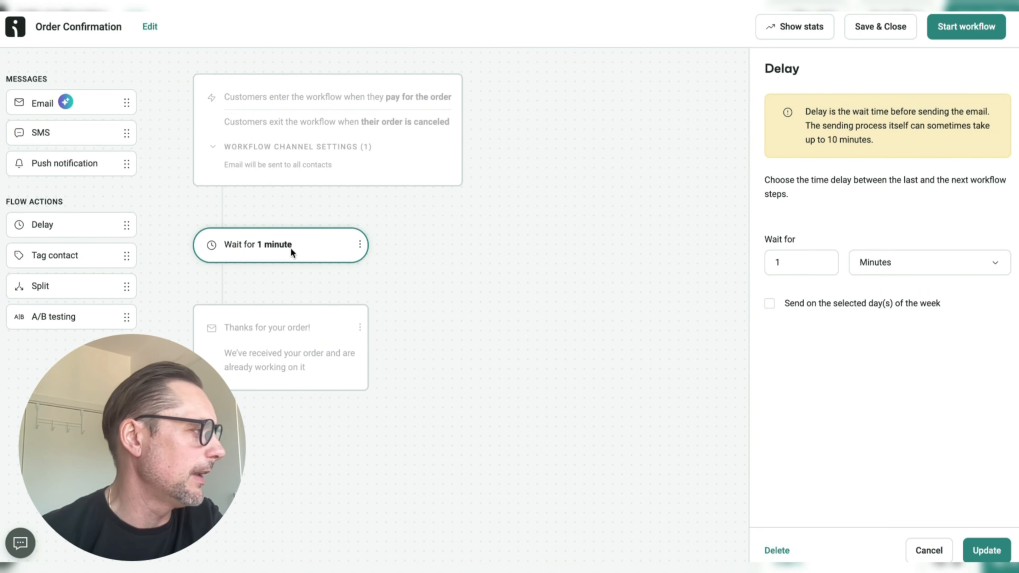
{"action": "left_click", "coordinate": [874, 267]}
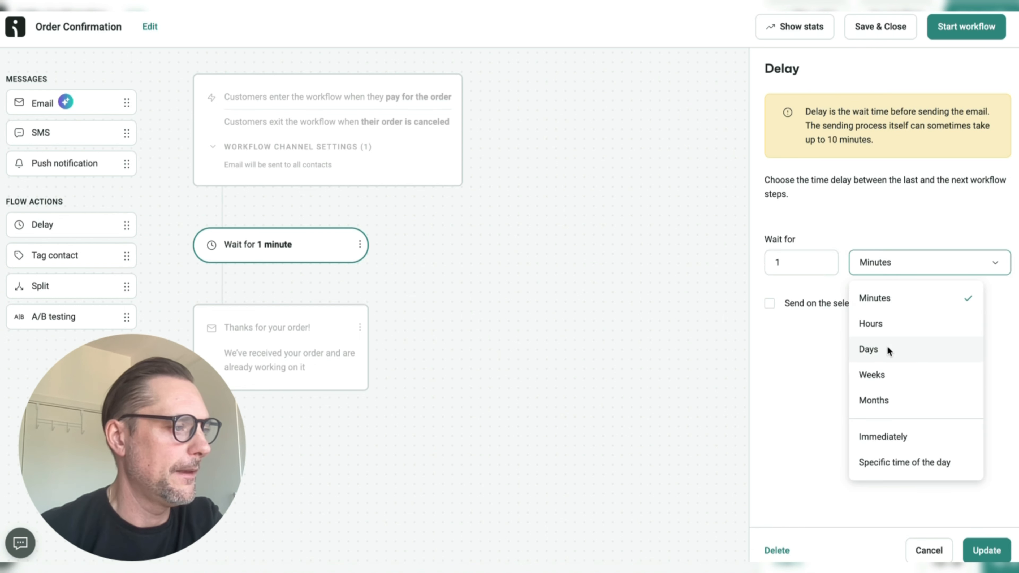
{"action": "left_click", "coordinate": [888, 350]}
{"action": "left_click", "coordinate": [987, 550]}
- Review the settings of the "Thanks for your order!" email and open its content for editing
{"action": "left_click", "coordinate": [320, 328]}
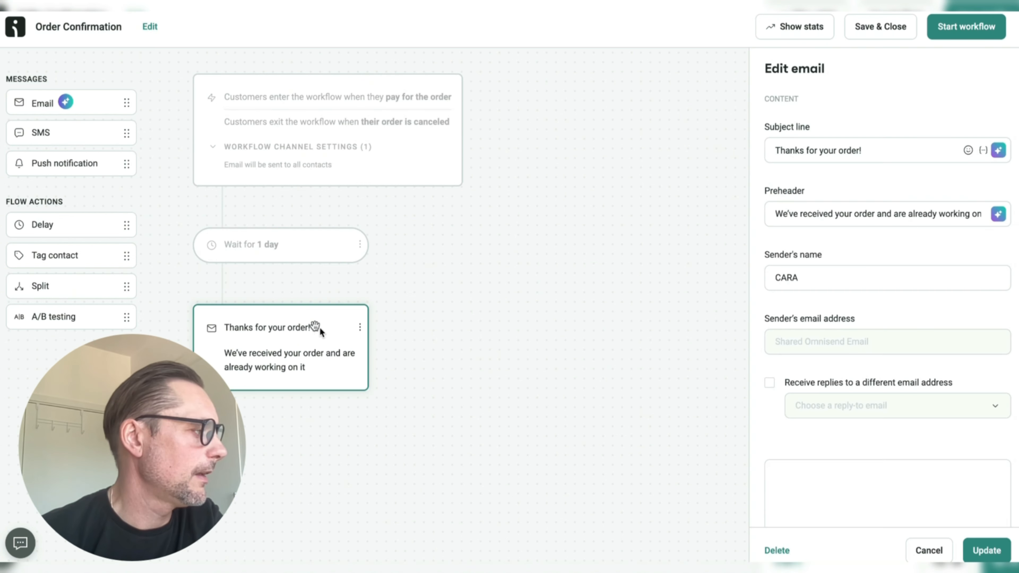
{"action": "scroll", "coordinate": [797, 255], "scroll_direction": "down", "scroll_amount": 9}
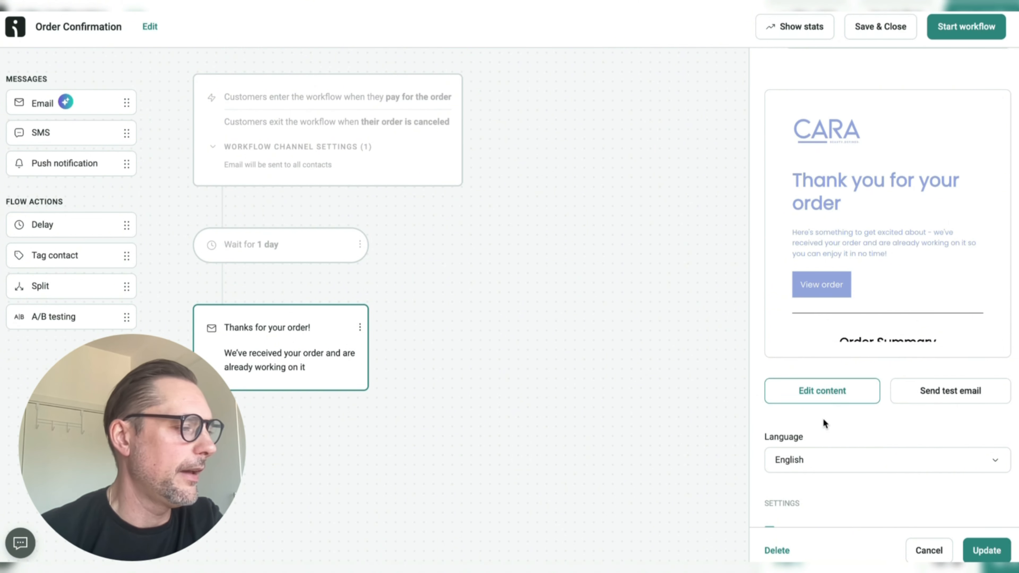
{"action": "scroll", "coordinate": [821, 422], "scroll_direction": "down", "scroll_amount": 3}
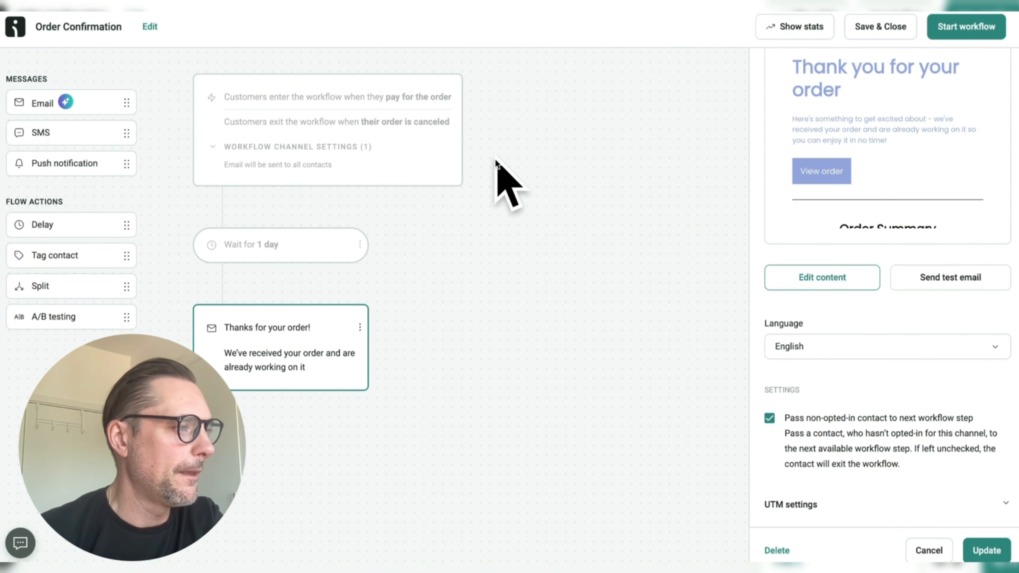
{"action": "left_click", "coordinate": [772, 279]}
{"action": "left_click", "coordinate": [652, 322]}
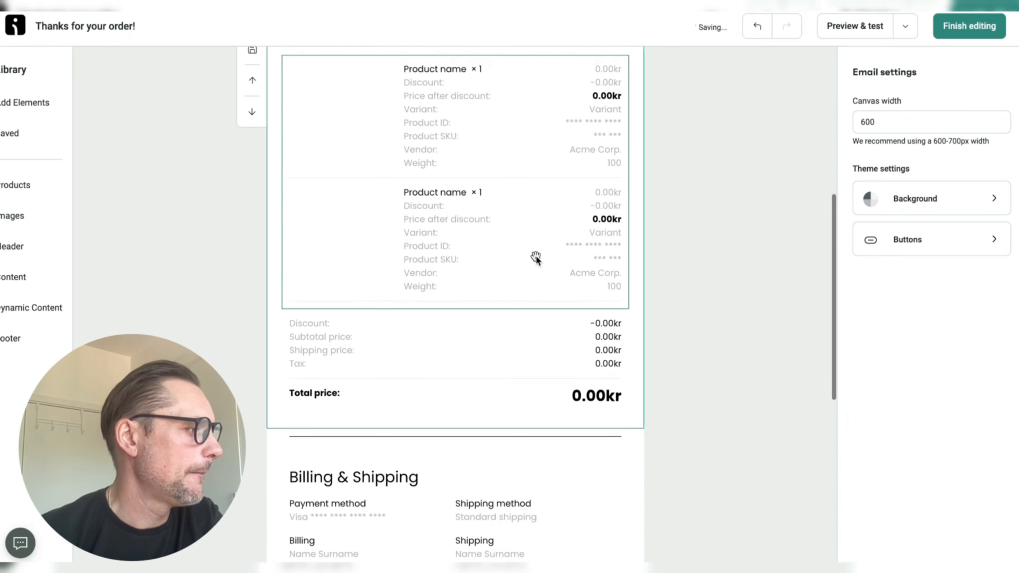
- Remove the line of account address, city, country and zip code placeholders from the email's footer text
{"action": "scroll", "coordinate": [537, 254], "scroll_direction": "down", "scroll_amount": 8}
{"action": "scroll", "coordinate": [537, 254], "scroll_direction": "down", "scroll_amount": 2}
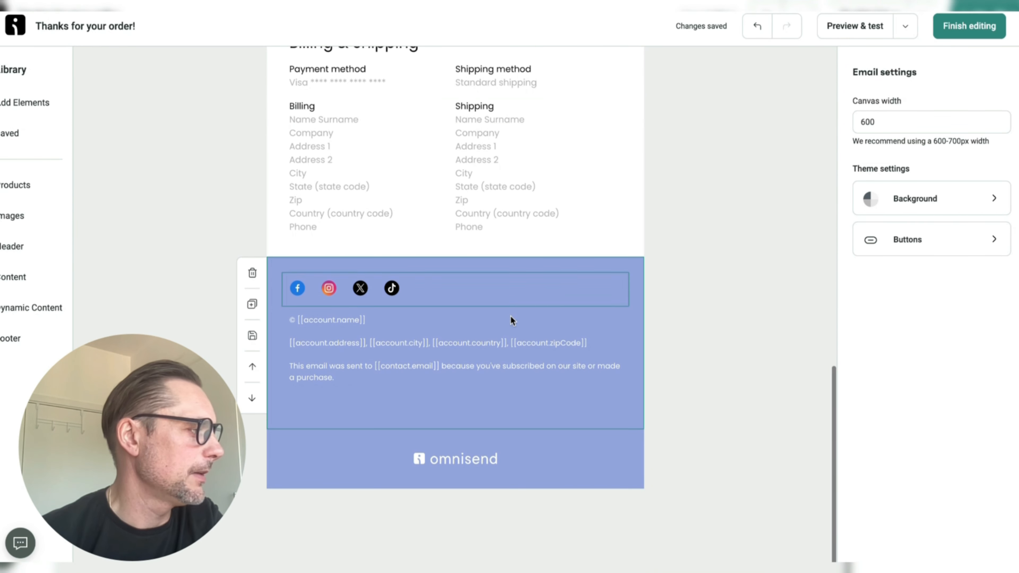
{"action": "left_click", "coordinate": [514, 350]}
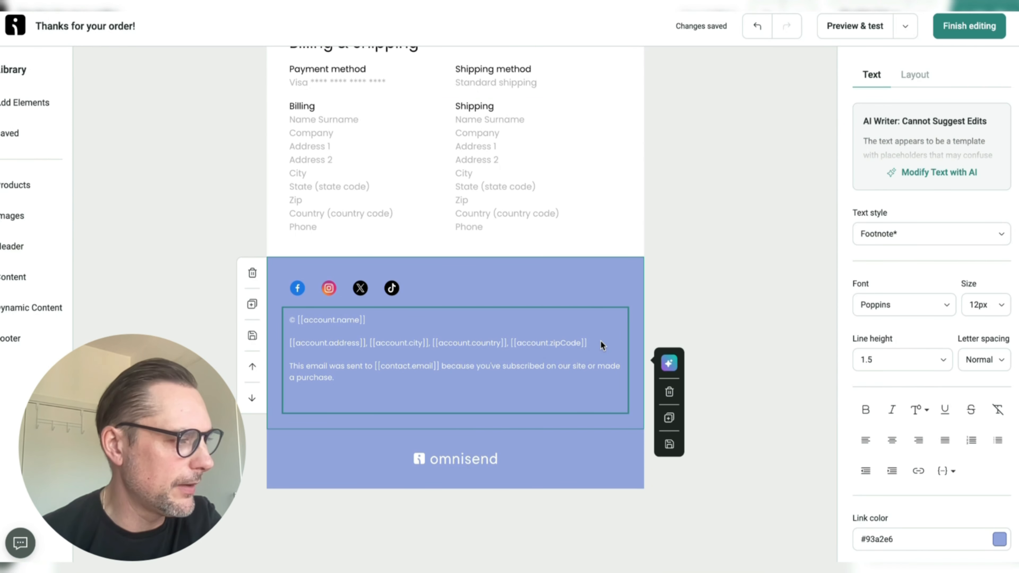
{"action": "left_click_drag", "start_coordinate": [600, 341], "coordinate": [284, 343]}
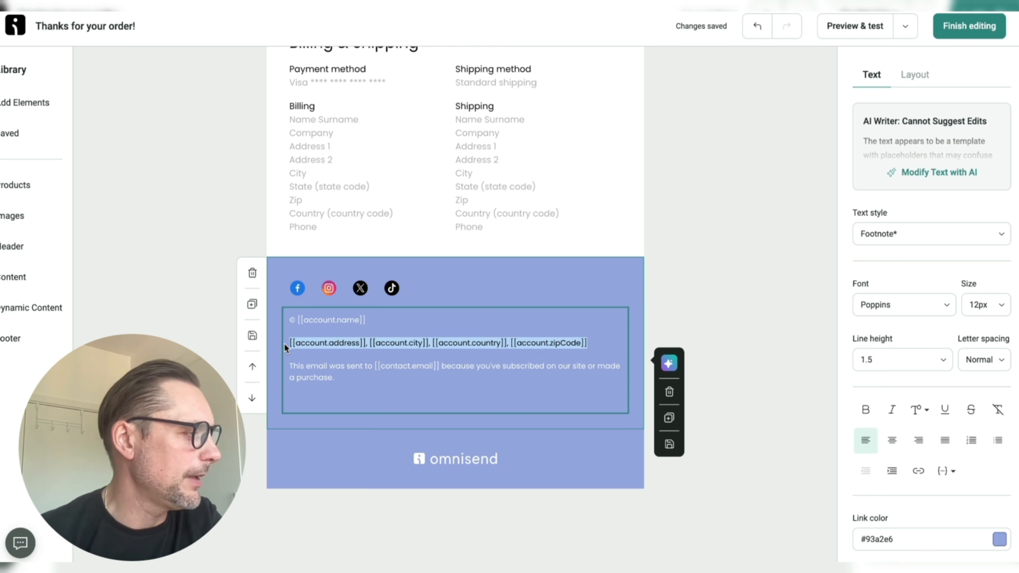
{"action": "key", "text": "BackSpace"}
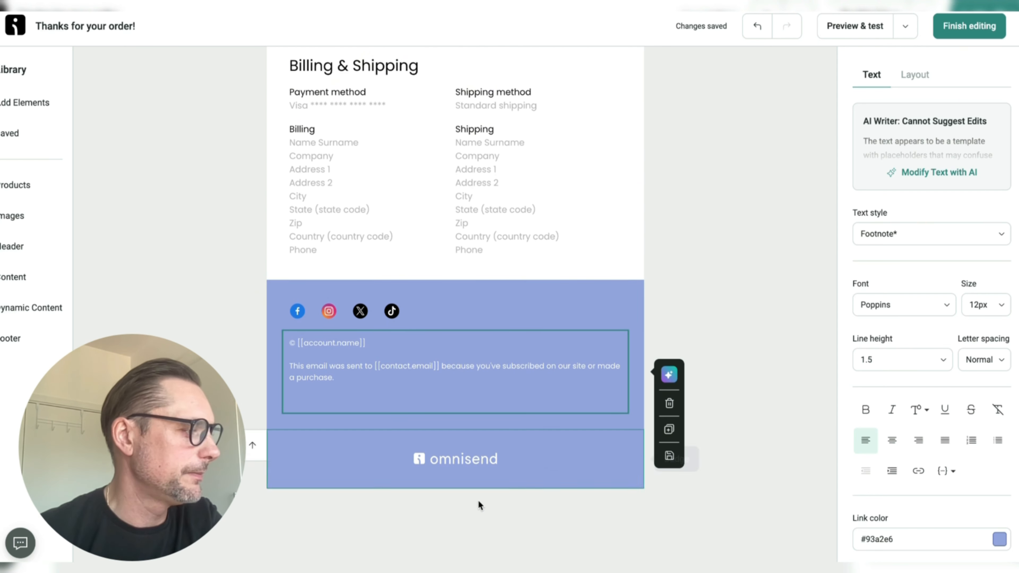
{"action": "left_click", "coordinate": [523, 470]}
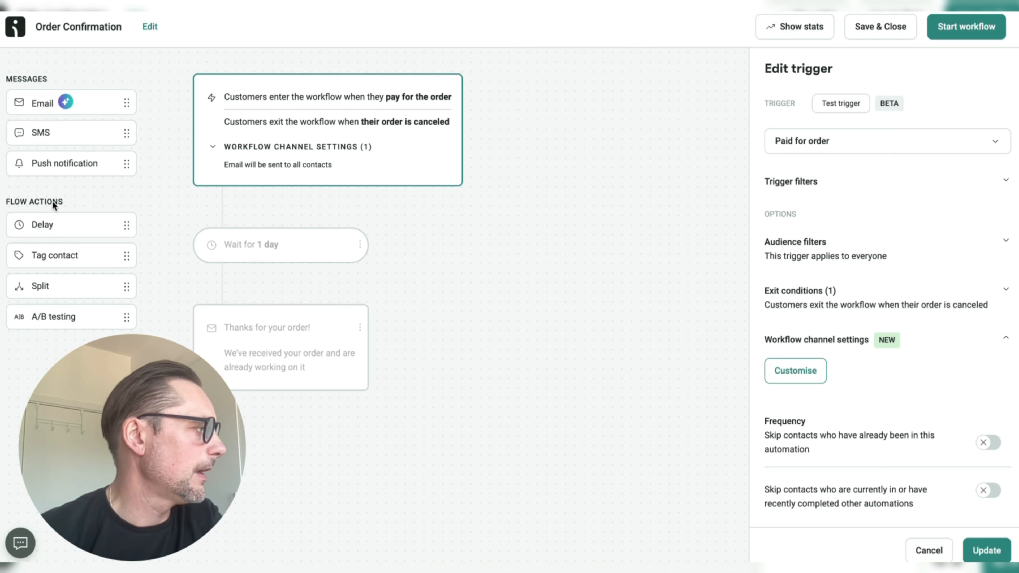
- Add a delay of 7 days after the "Thanks for your order!" email in the Order Confirmation workflow
{"action": "left_click_drag", "start_coordinate": [53, 229], "coordinate": [273, 408]}
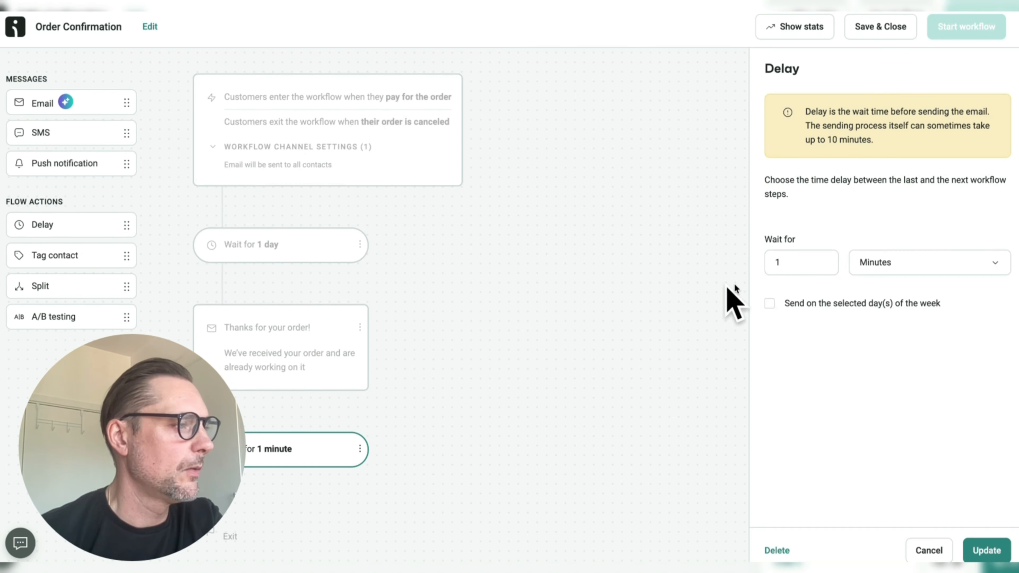
{"action": "left_click", "coordinate": [883, 263]}
{"action": "left_click", "coordinate": [879, 349]}
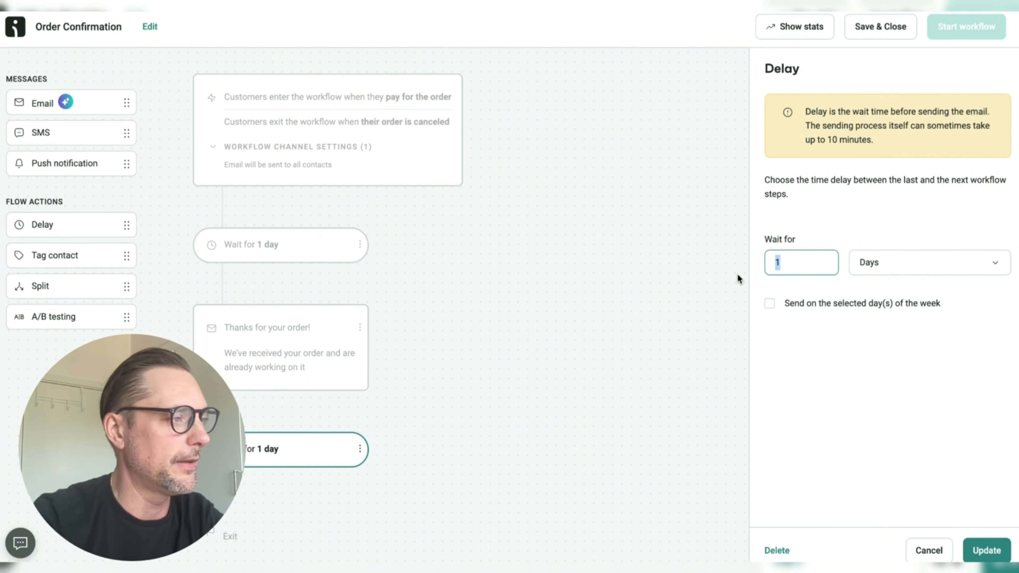
{"action": "type", "text": "7"}
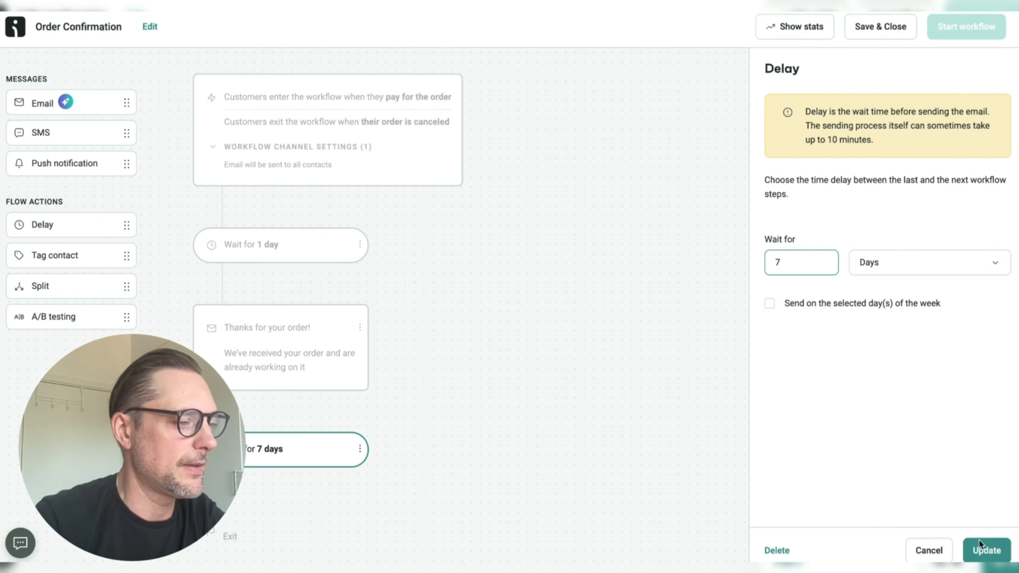
{"action": "left_click", "coordinate": [987, 551]}
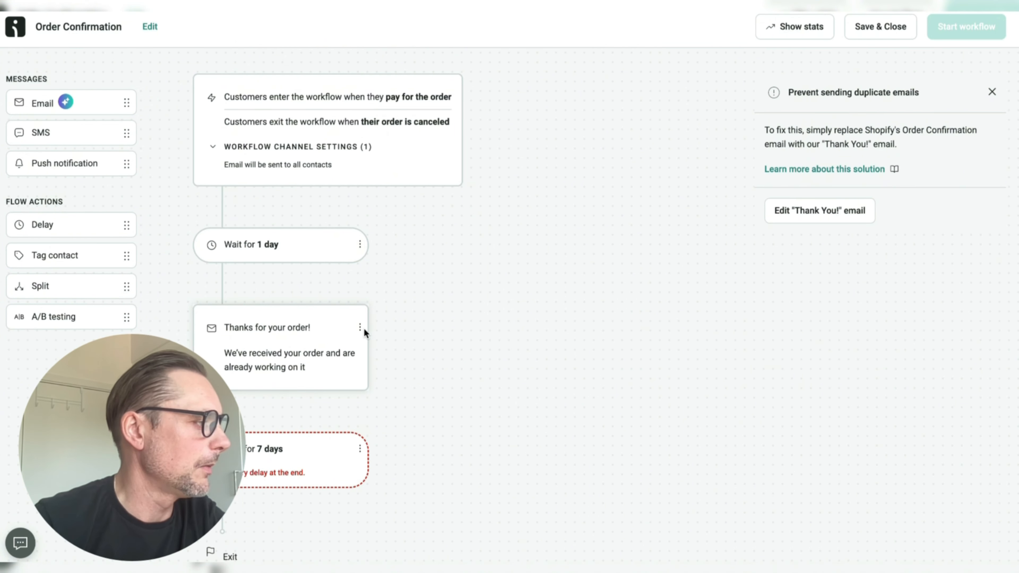
- Duplicate the "Thanks for your order!" email and place the copy after the 7-day delay
{"action": "left_click", "coordinate": [361, 328]}
{"action": "left_click", "coordinate": [356, 390]}
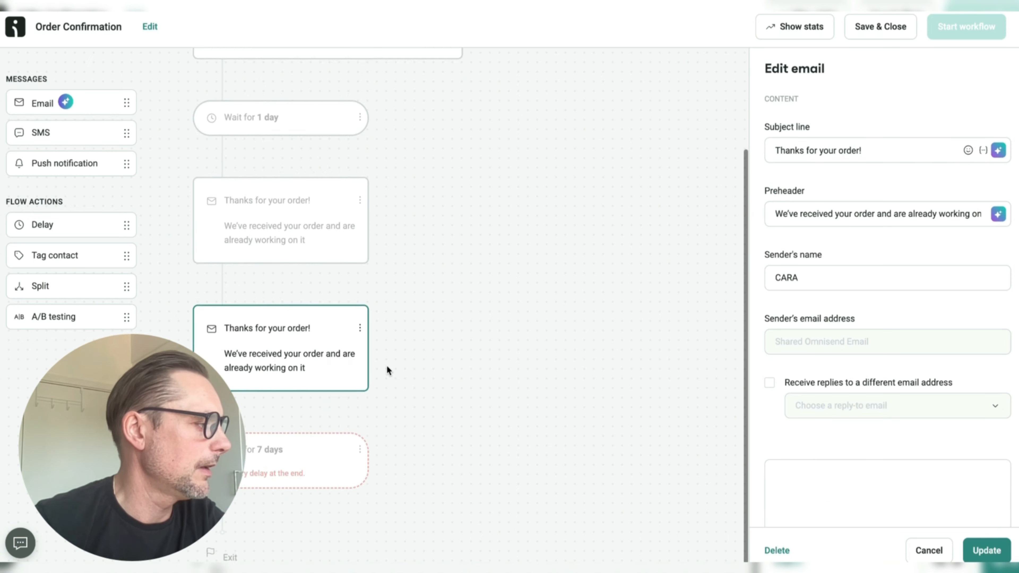
{"action": "left_click_drag", "start_coordinate": [344, 321], "coordinate": [343, 475]}
{"action": "left_click", "coordinate": [323, 420]}
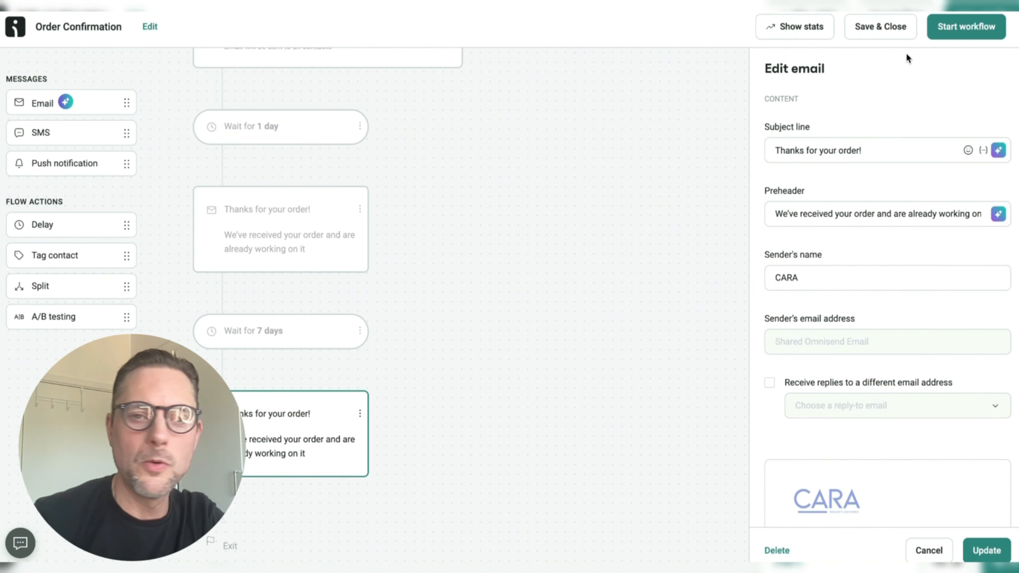
- Set the duplicated email's subject line to "Your order is soon arriving" and update the email
{"action": "left_click", "coordinate": [876, 151]}
{"action": "triple_click", "coordinate": [872, 148]}
{"action": "type", "text": "Yo"}
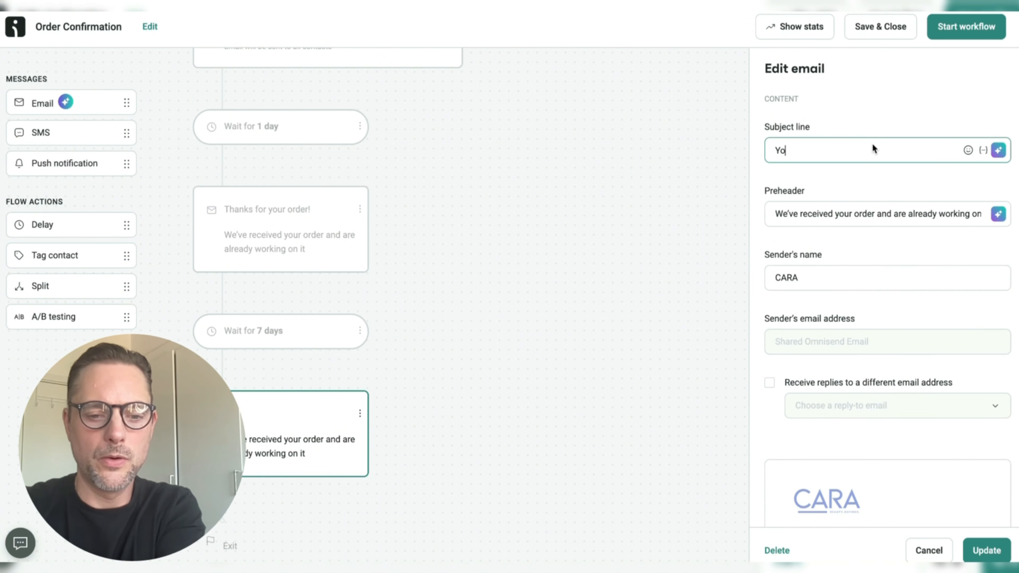
{"action": "type", "text": "ur order i"}
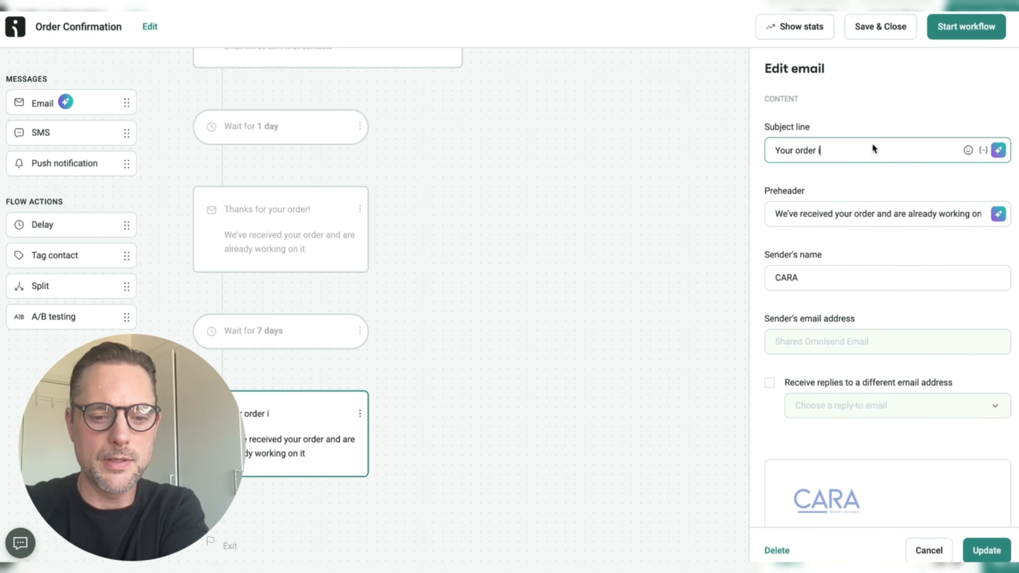
{"action": "type", "text": "s soon a"}
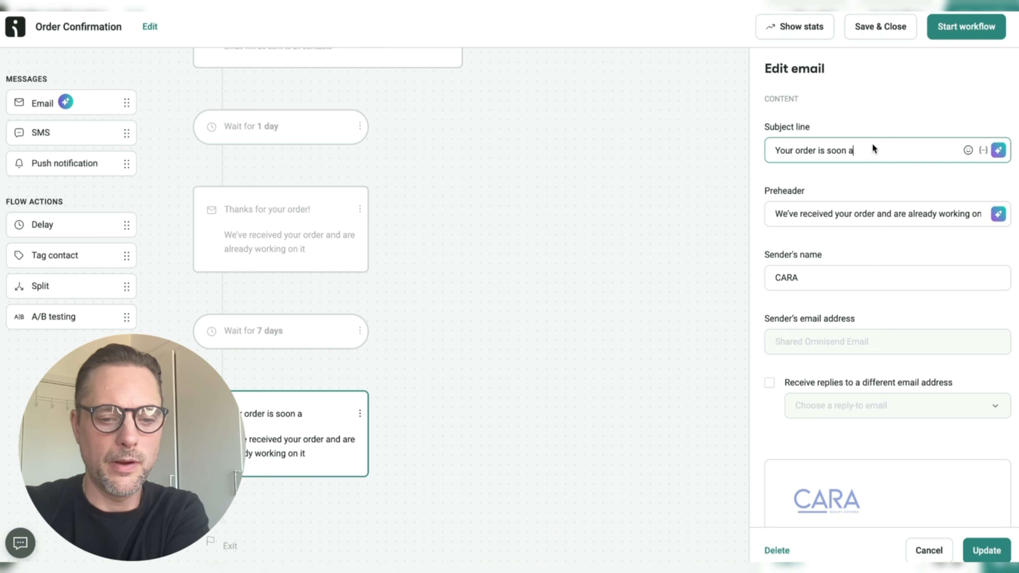
{"action": "type", "text": "rriving"}
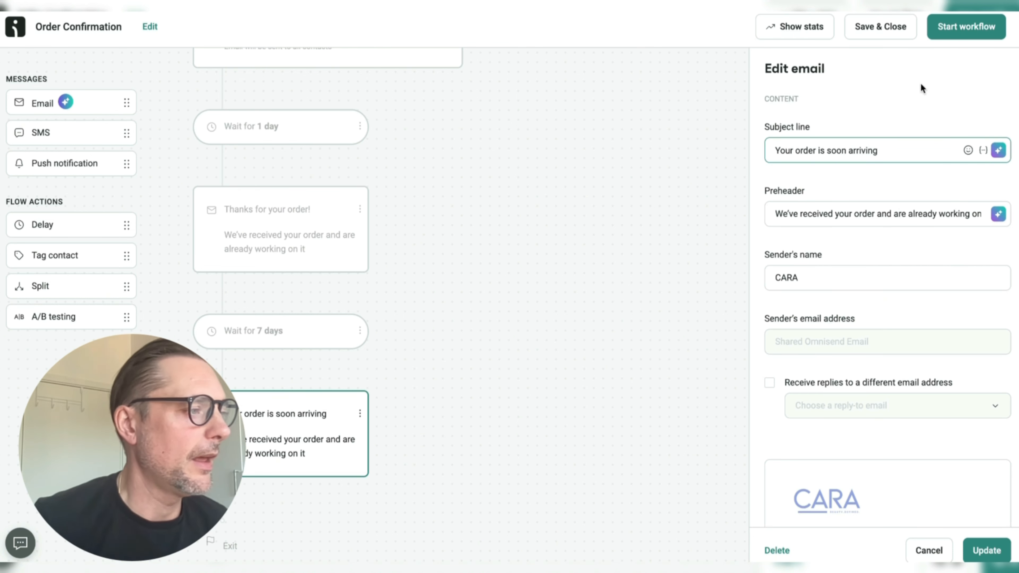
{"action": "scroll", "coordinate": [917, 257], "scroll_direction": "down", "scroll_amount": 10}
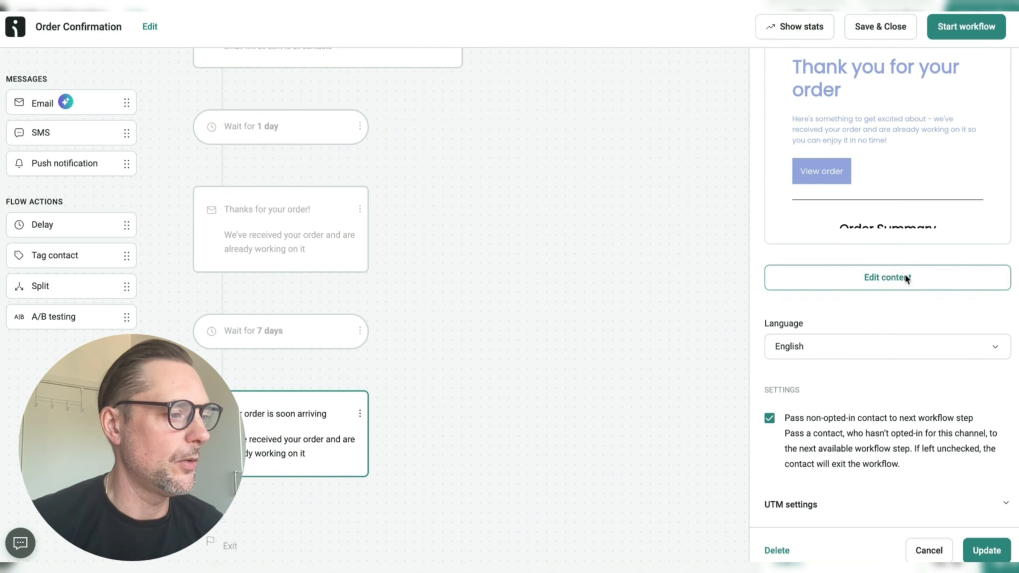
{"action": "left_click", "coordinate": [983, 553]}
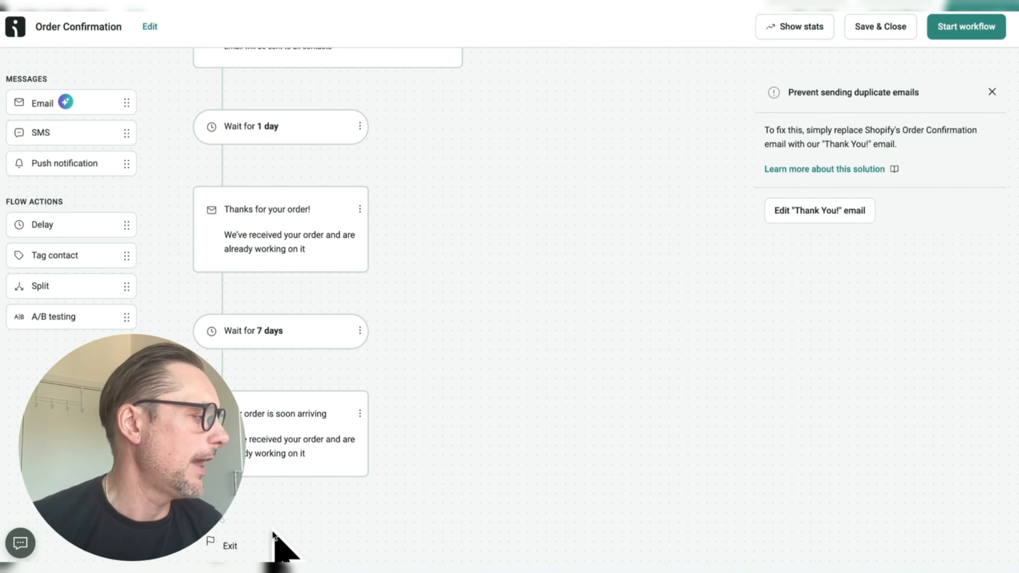
- Open the content of the "Your order is soon arriving" email for editing, saving the workflow changes
{"action": "left_click", "coordinate": [294, 419]}
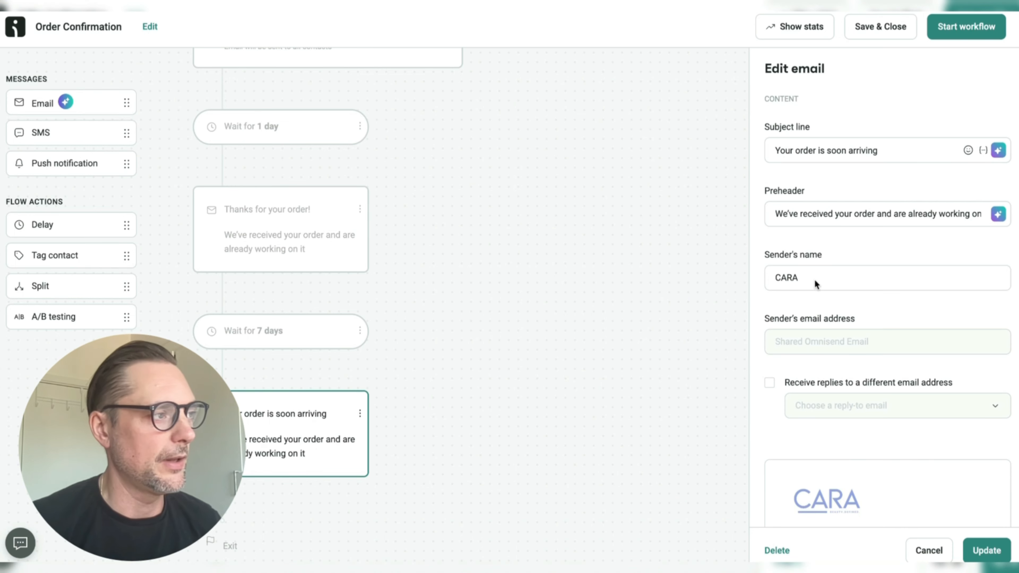
{"action": "scroll", "coordinate": [847, 304], "scroll_direction": "down", "scroll_amount": 5}
{"action": "scroll", "coordinate": [846, 308], "scroll_direction": "down", "scroll_amount": 6}
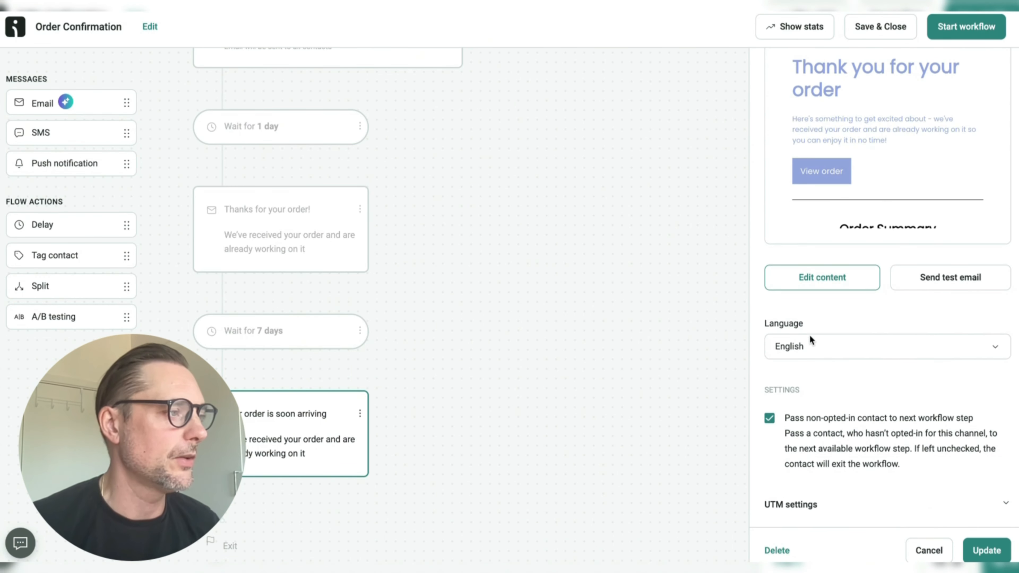
{"action": "left_click", "coordinate": [841, 277]}
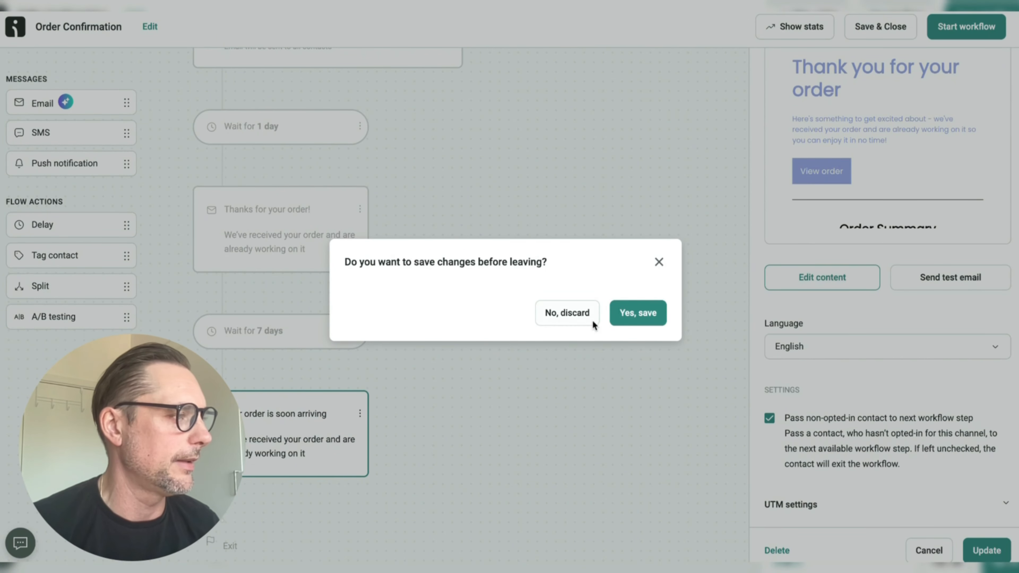
{"action": "left_click", "coordinate": [620, 314]}
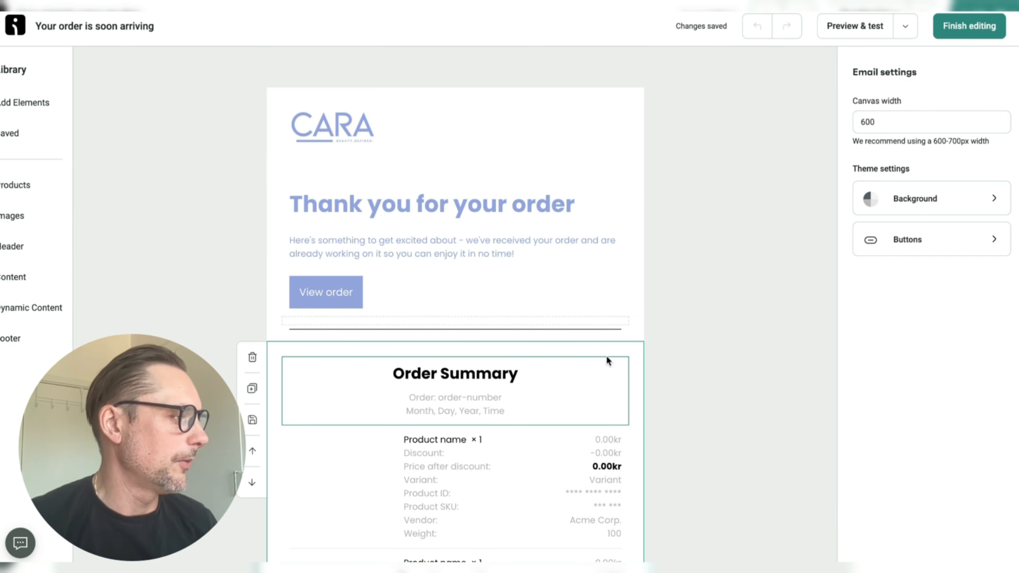
- Delete the Order Summary, divider line, Billing & Shipping and social icons blocks from the email
{"action": "left_click", "coordinate": [606, 356]}
{"action": "left_click", "coordinate": [252, 357]}
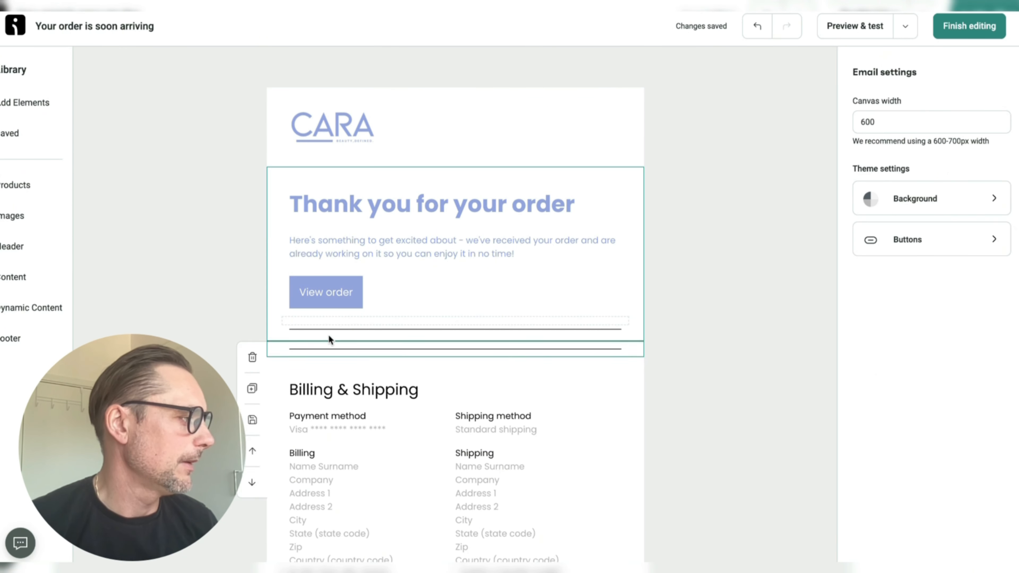
{"action": "left_click", "coordinate": [326, 353]}
{"action": "left_click", "coordinate": [252, 357]}
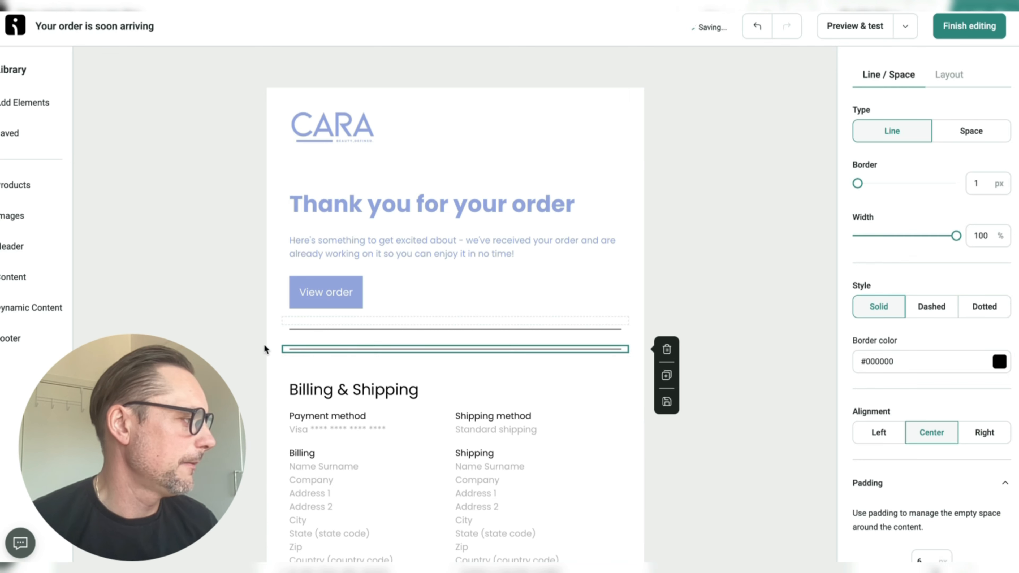
{"action": "left_click", "coordinate": [461, 392]}
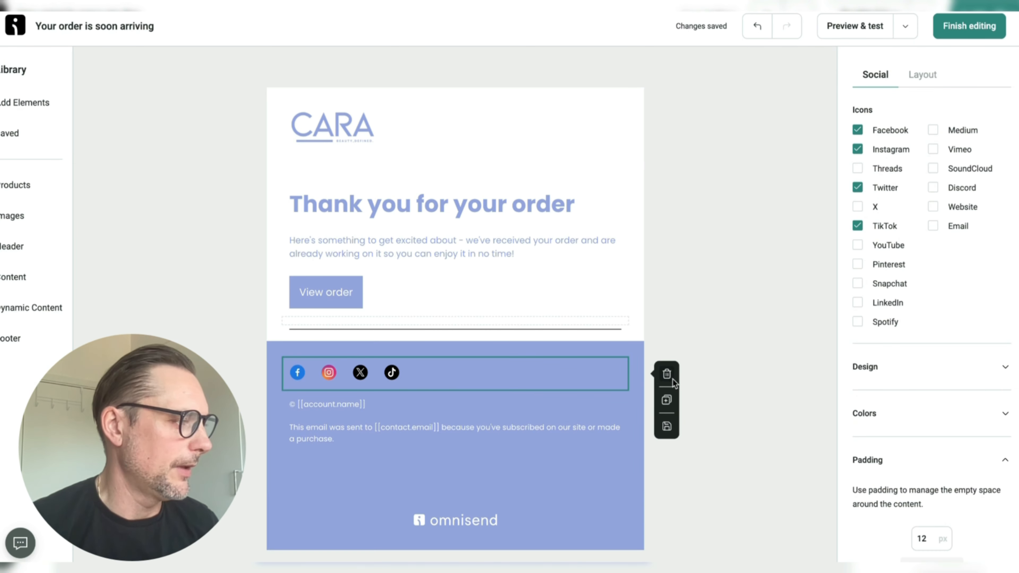
{"action": "left_click", "coordinate": [667, 374]}
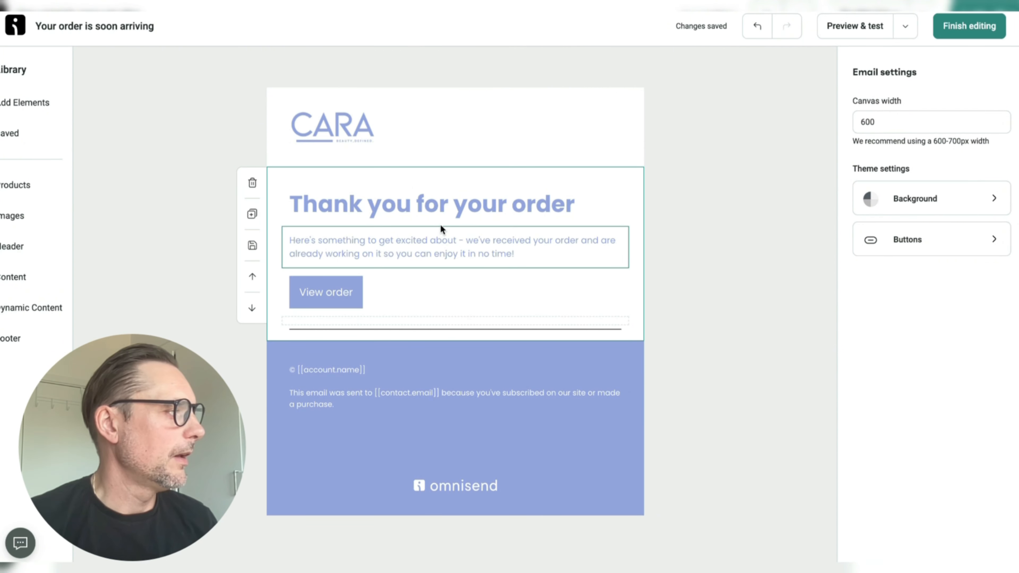
- Replace the email heading with "It is not fun waiting, we feel you but just wanted to say that your order is soon arriving!"
{"action": "triple_click", "coordinate": [434, 213]}
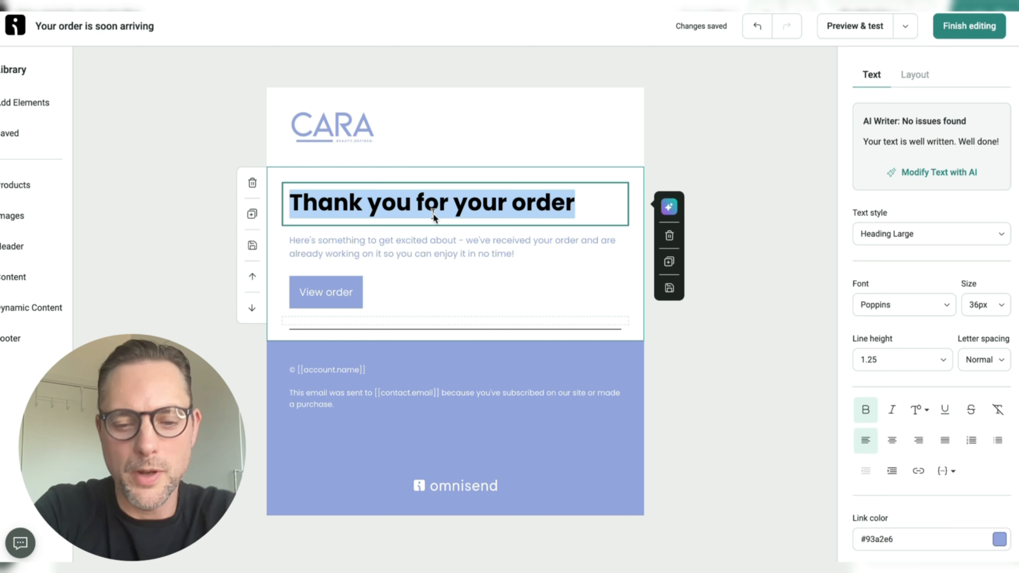
{"action": "key", "text": "BackSpace"}
{"action": "type", "text": "It is "}
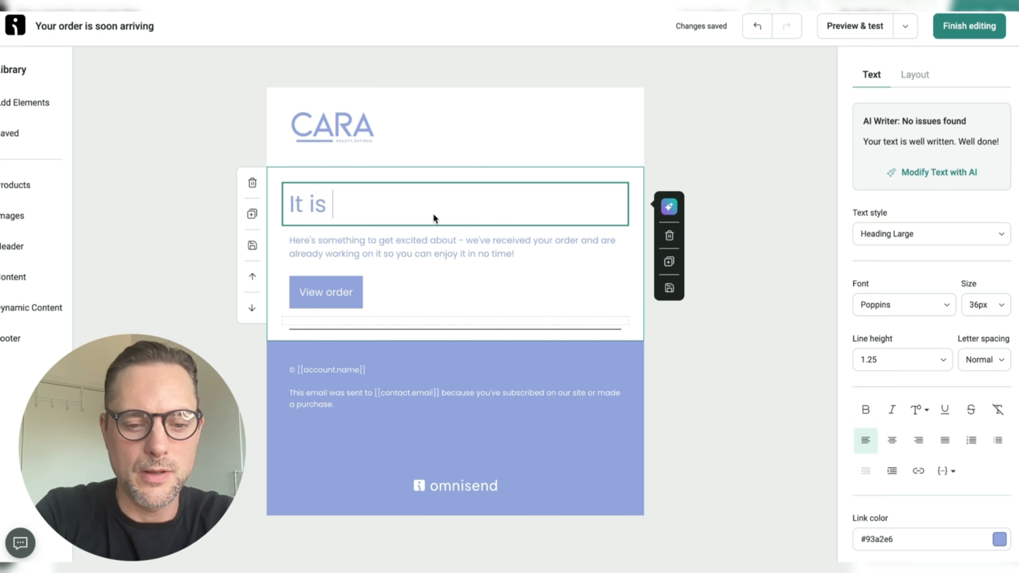
{"action": "type", "text": "not fun "}
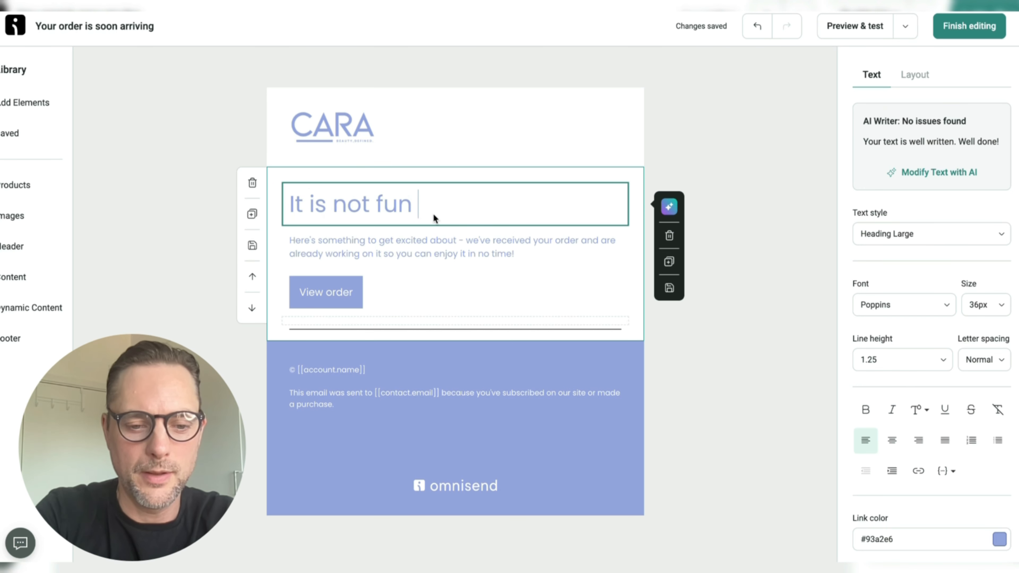
{"action": "type", "text": "waiting, we "}
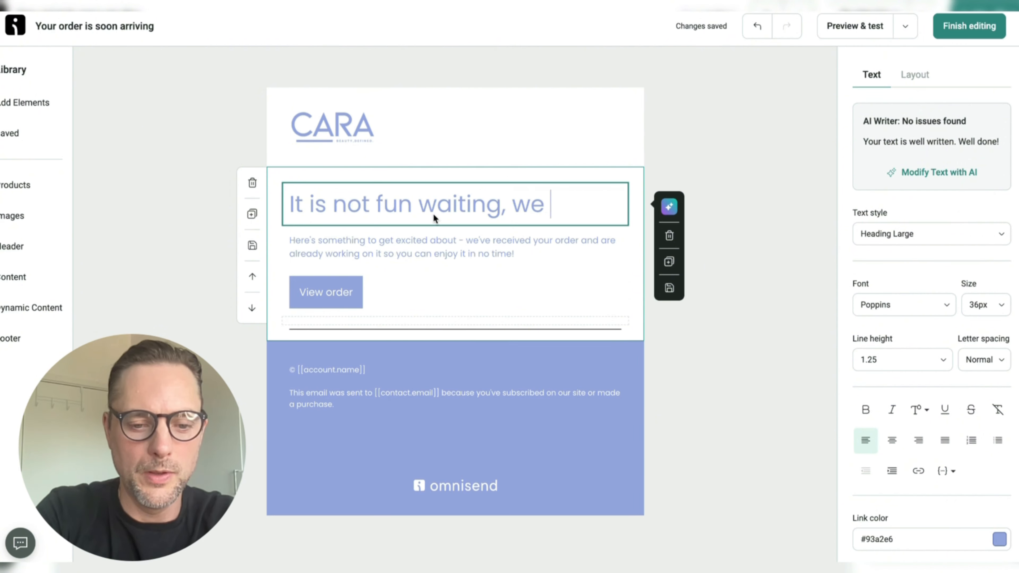
{"action": "type", "text": "feel you "}
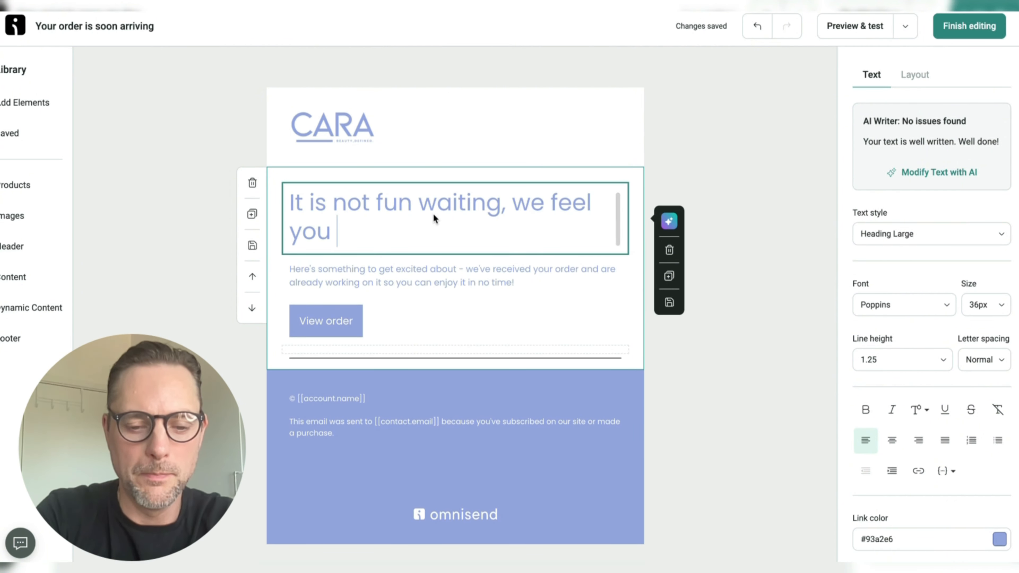
{"action": "type", "text": "but just "}
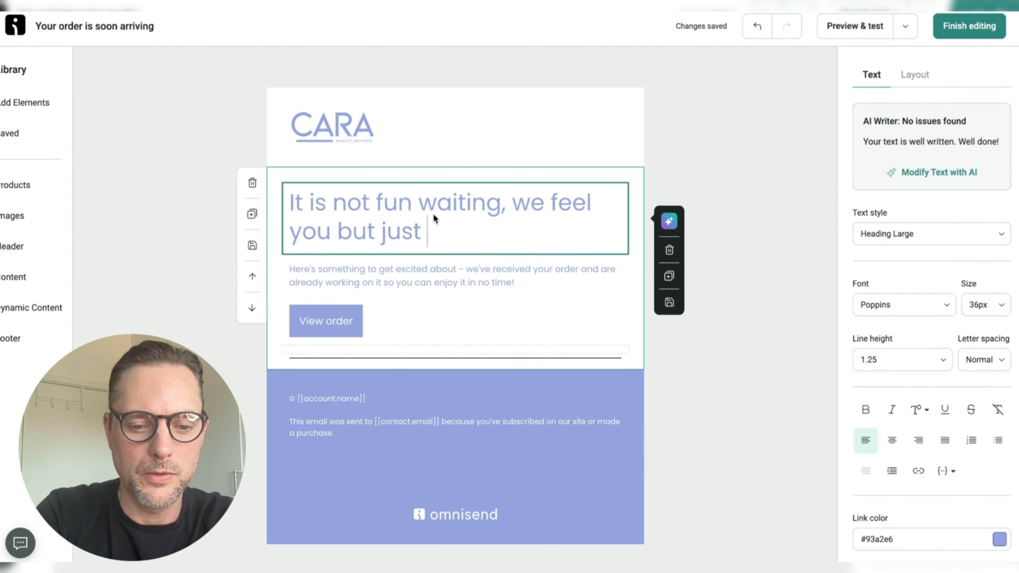
{"action": "type", "text": "wanted to say"}
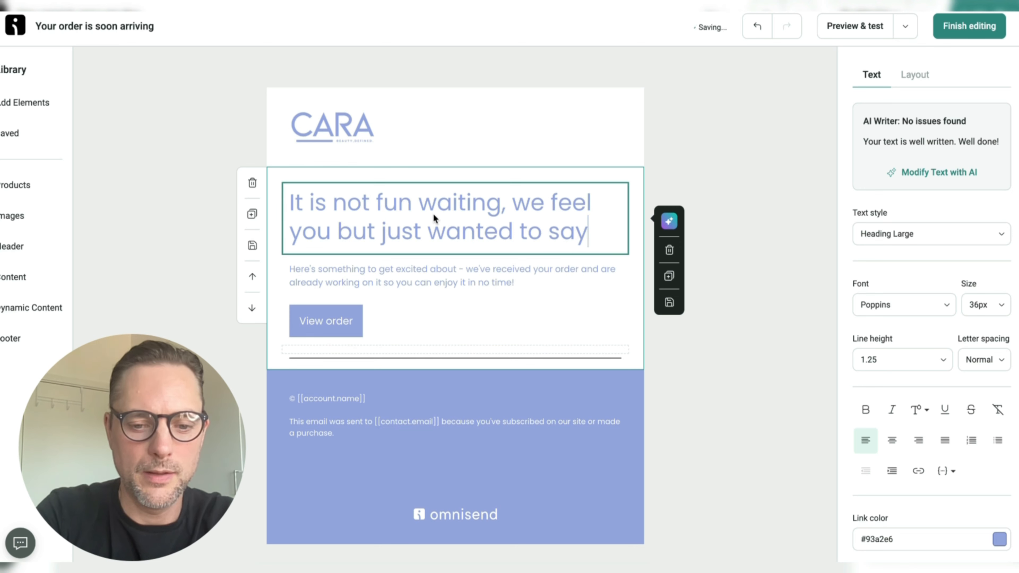
{"action": "type", "text": " that you"}
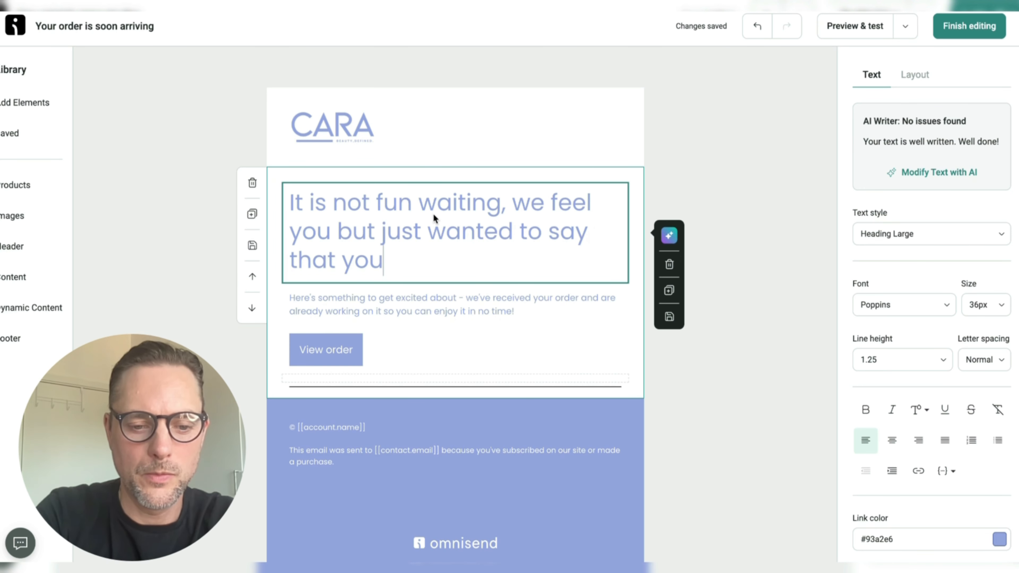
{"action": "type", "text": "r order i"}
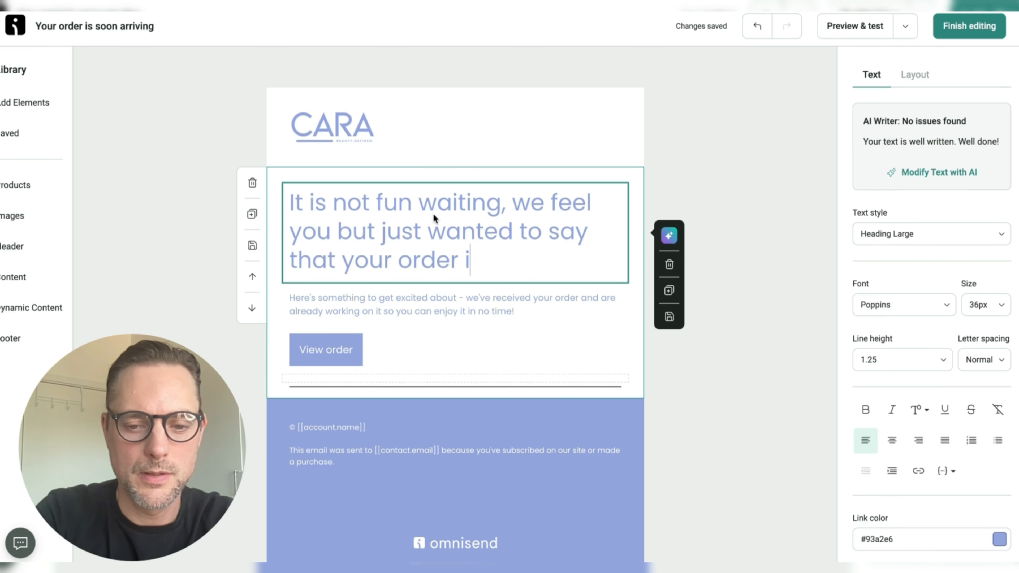
{"action": "type", "text": "s ss"}
{"action": "key", "text": "BackSpace"}
{"action": "type", "text": "oon ar"}
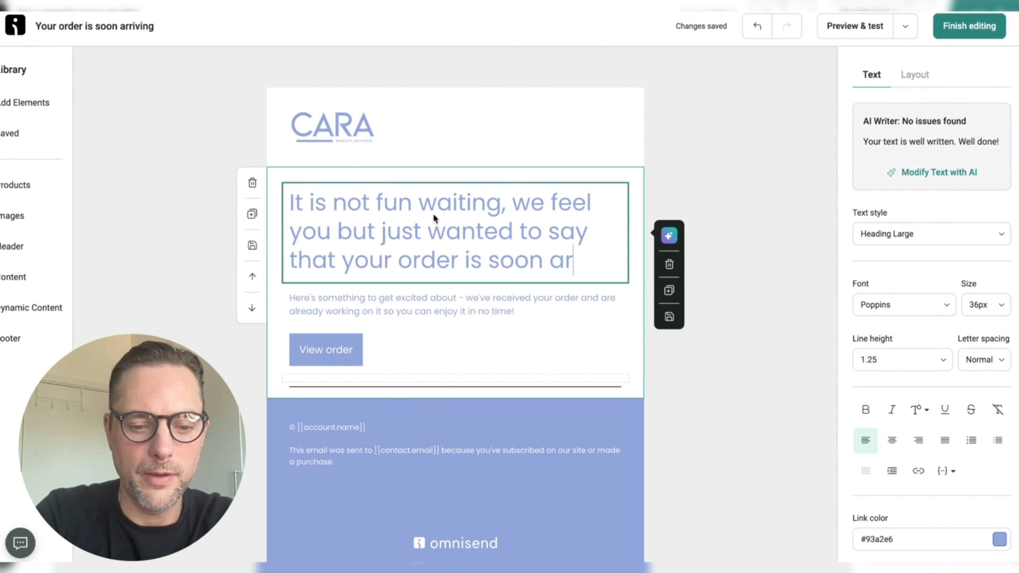
{"action": "type", "text": "riving!"}
- Set the font size of the whole new heading text to 16px
{"action": "key", "text": "ctrl+a"}
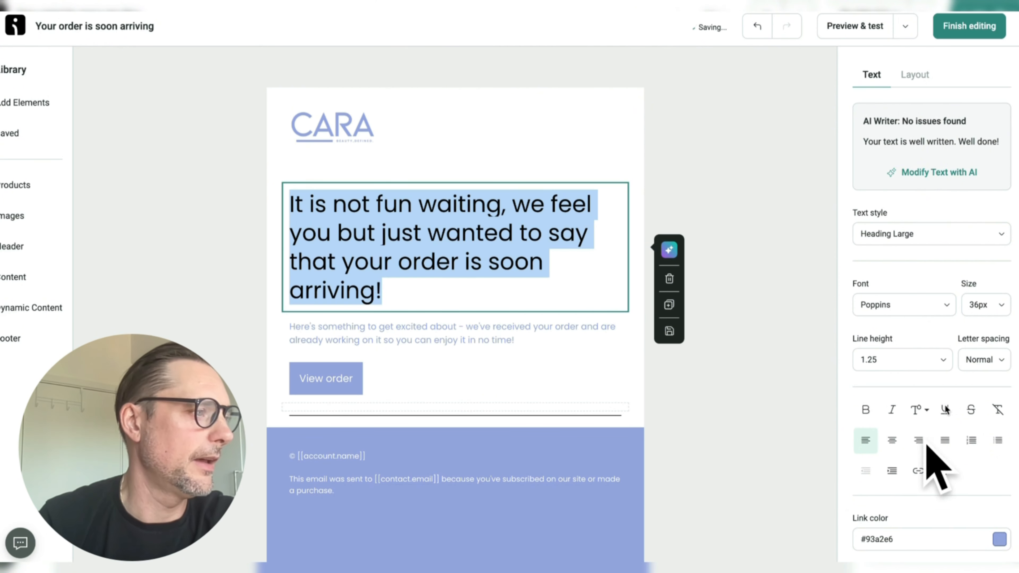
{"action": "left_click", "coordinate": [991, 305]}
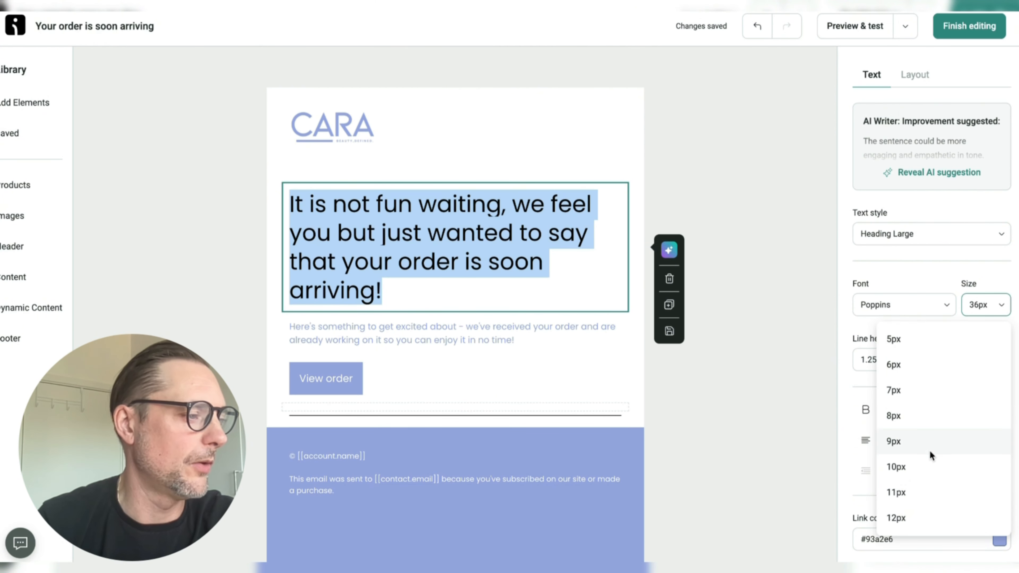
{"action": "scroll", "coordinate": [932, 454], "scroll_direction": "down", "scroll_amount": 5}
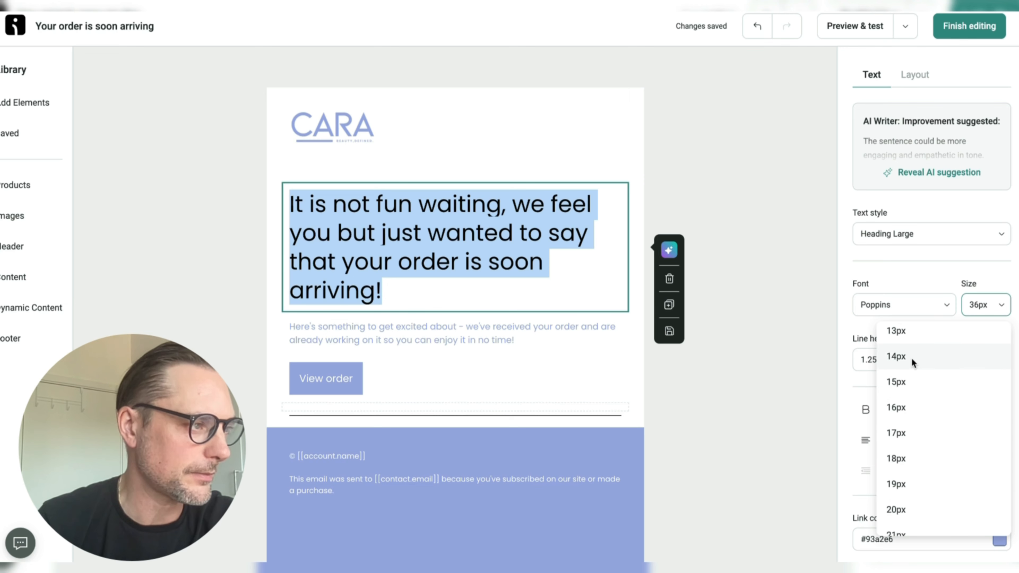
{"action": "left_click", "coordinate": [912, 358]}
{"action": "left_click", "coordinate": [987, 312]}
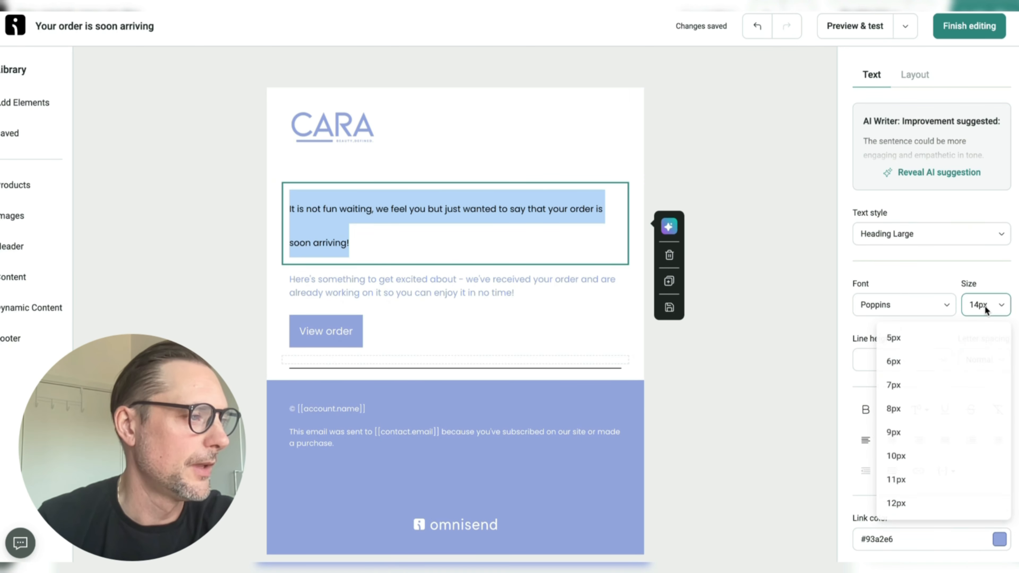
{"action": "scroll", "coordinate": [924, 466], "scroll_direction": "down", "scroll_amount": 3}
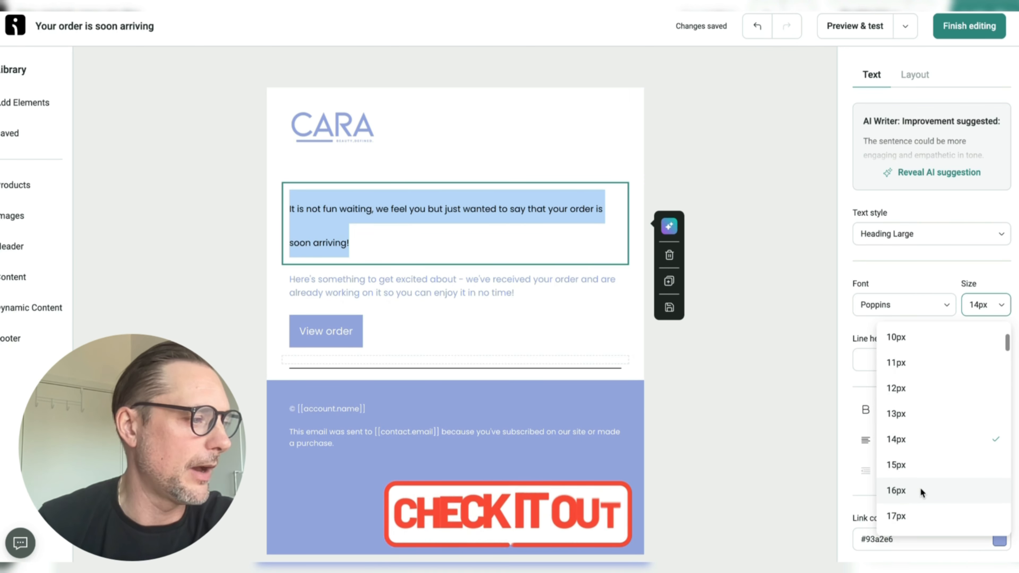
{"action": "left_click", "coordinate": [921, 488]}
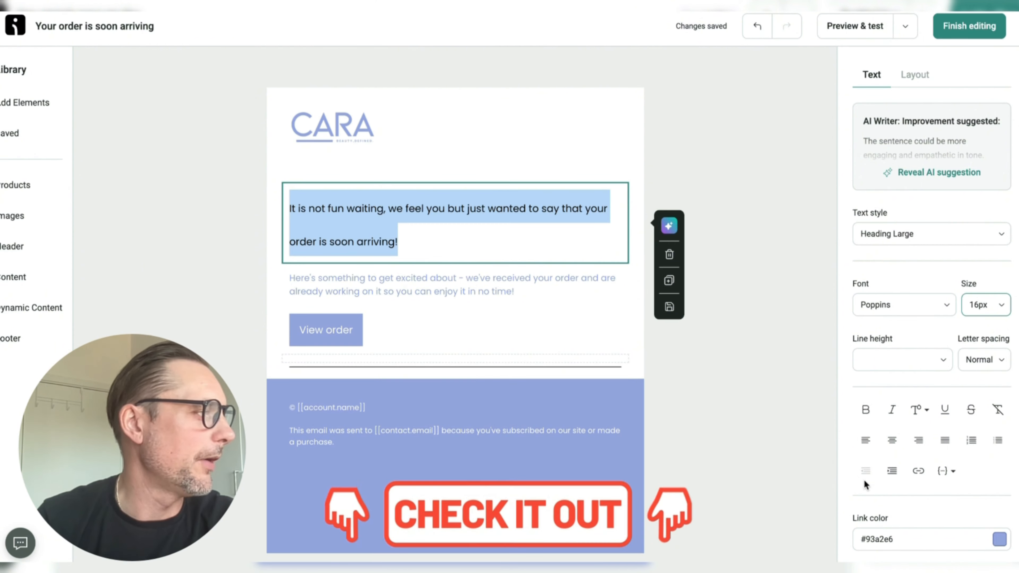
{"action": "left_click", "coordinate": [730, 355]}
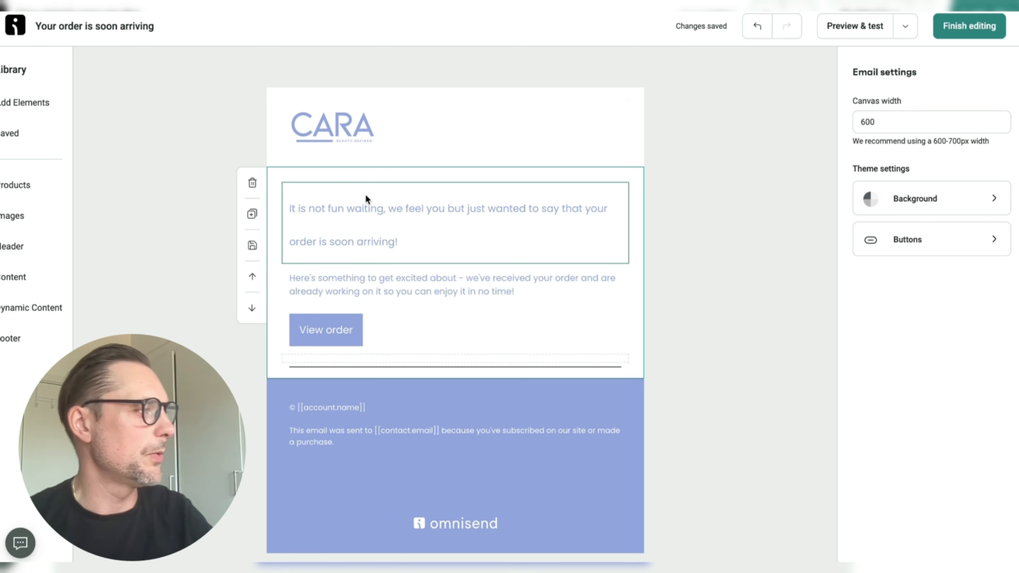
- Center the CARA logo in the email header
{"action": "left_click", "coordinate": [416, 119]}
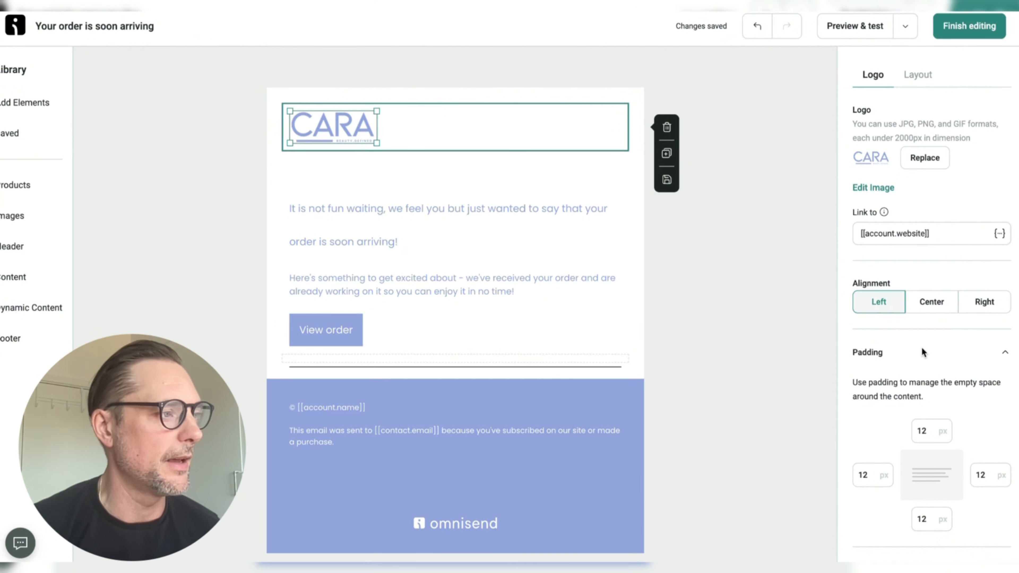
{"action": "left_click", "coordinate": [934, 303]}
{"action": "left_click", "coordinate": [507, 209]}
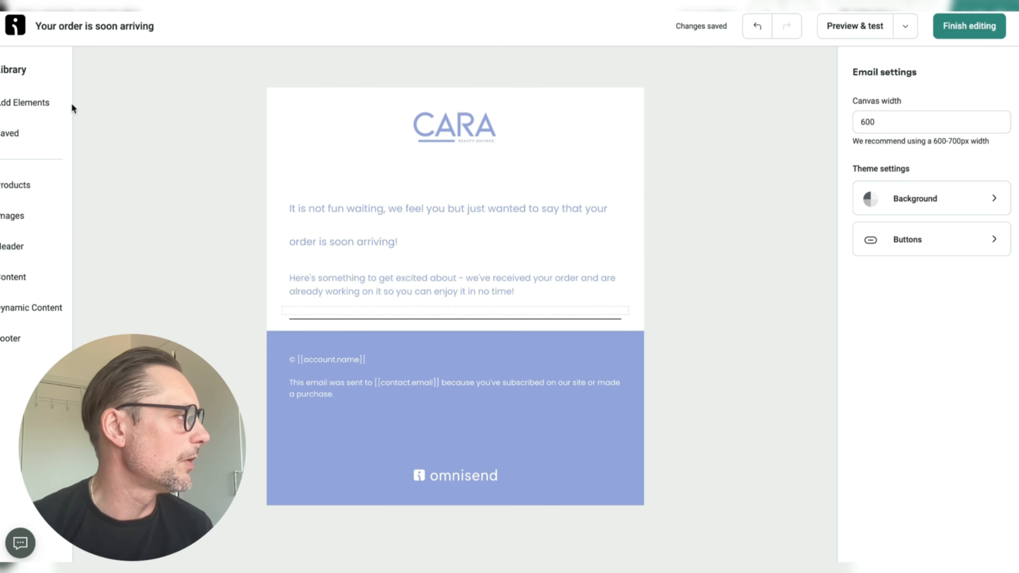
{"action": "left_click", "coordinate": [26, 103]}
{"action": "left_click_drag", "start_coordinate": [120, 221], "coordinate": [354, 289]}
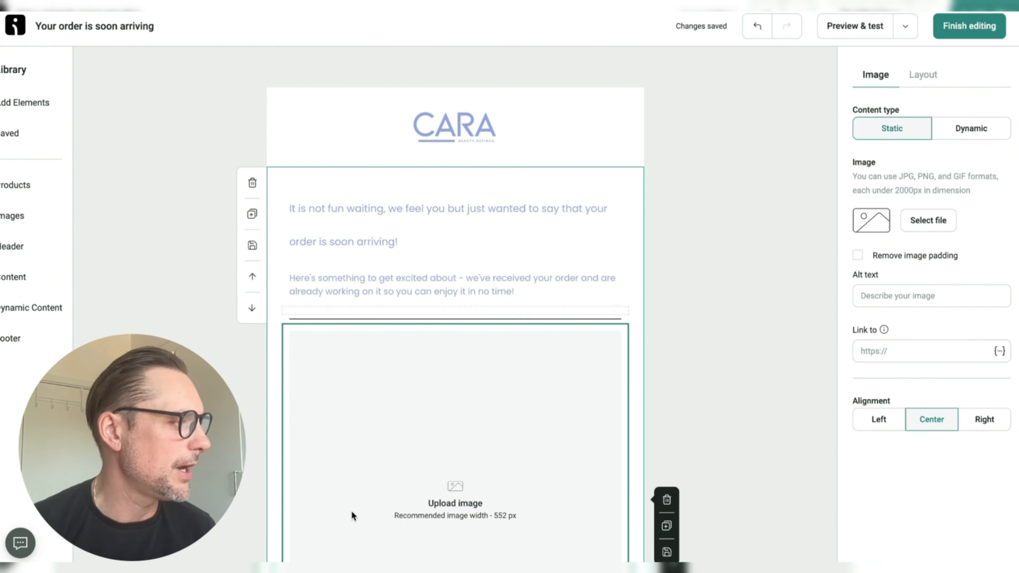
{"action": "left_click", "coordinate": [666, 498]}
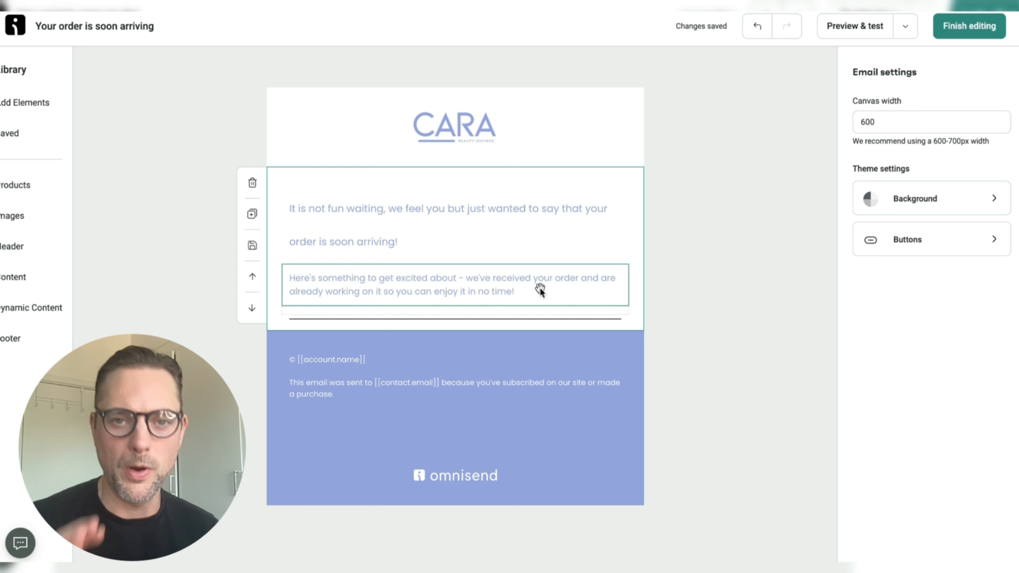
- Return to the Order Confirmation workflow and add a 47-day delay after the "Your order is soon arriving" email
{"action": "left_click", "coordinate": [854, 26]}
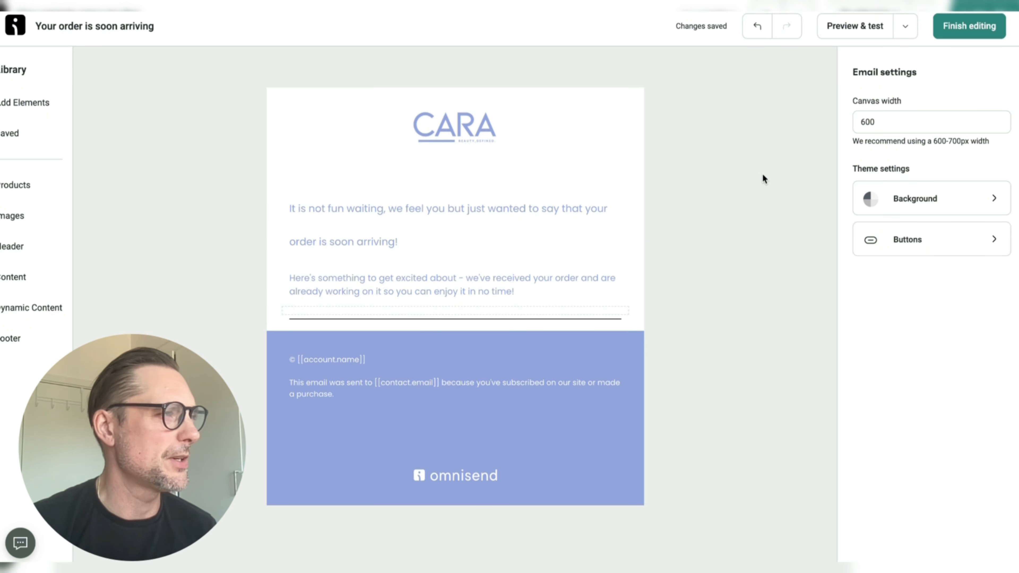
{"action": "scroll", "coordinate": [499, 407], "scroll_direction": "down", "scroll_amount": 3}
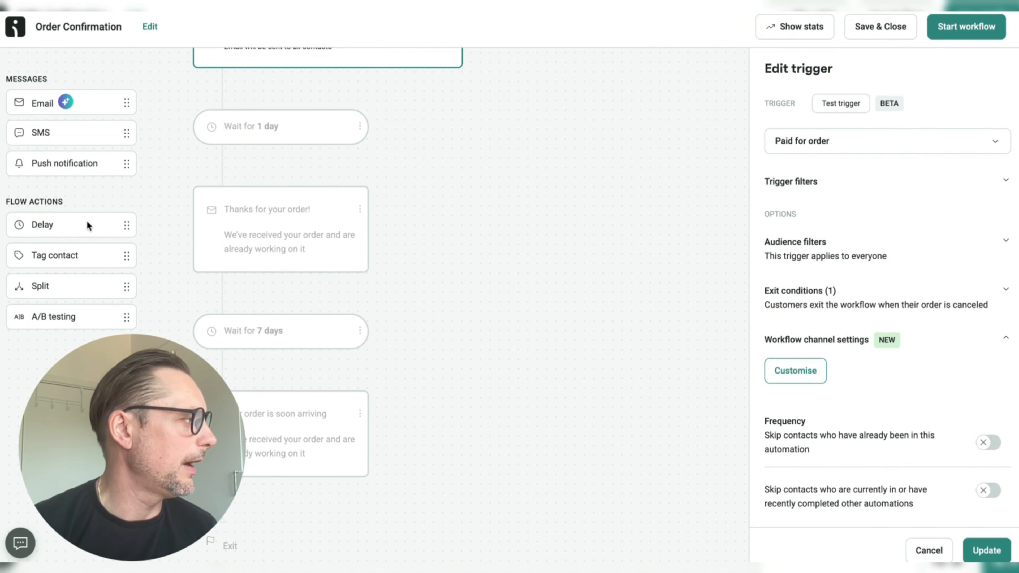
{"action": "left_click_drag", "start_coordinate": [87, 226], "coordinate": [325, 522]}
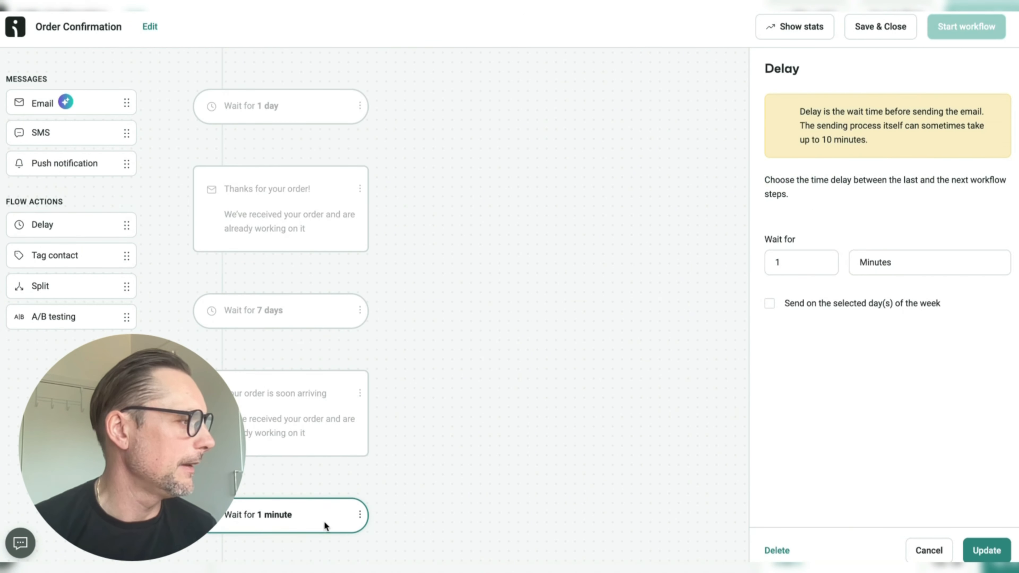
{"action": "left_click", "coordinate": [901, 269]}
{"action": "left_click", "coordinate": [887, 357]}
{"action": "left_click", "coordinate": [791, 251]}
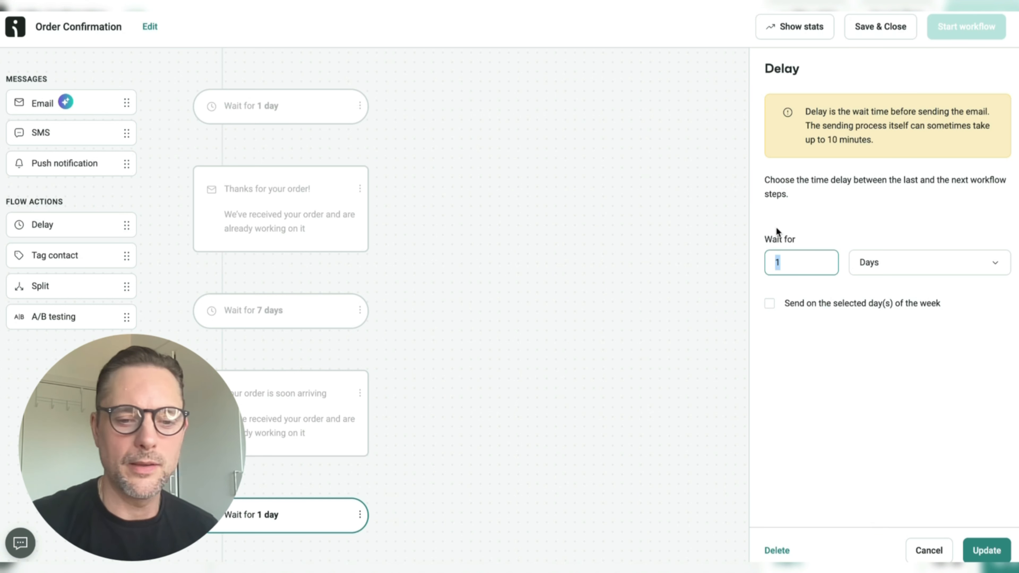
{"action": "type", "text": "4"}
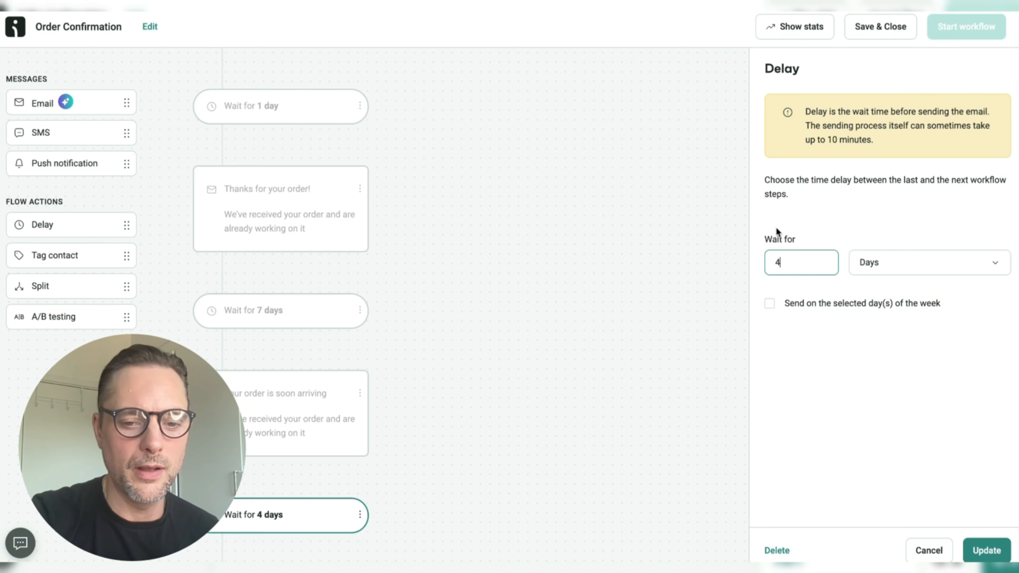
{"action": "type", "text": "7"}
{"action": "left_click", "coordinate": [535, 457]}
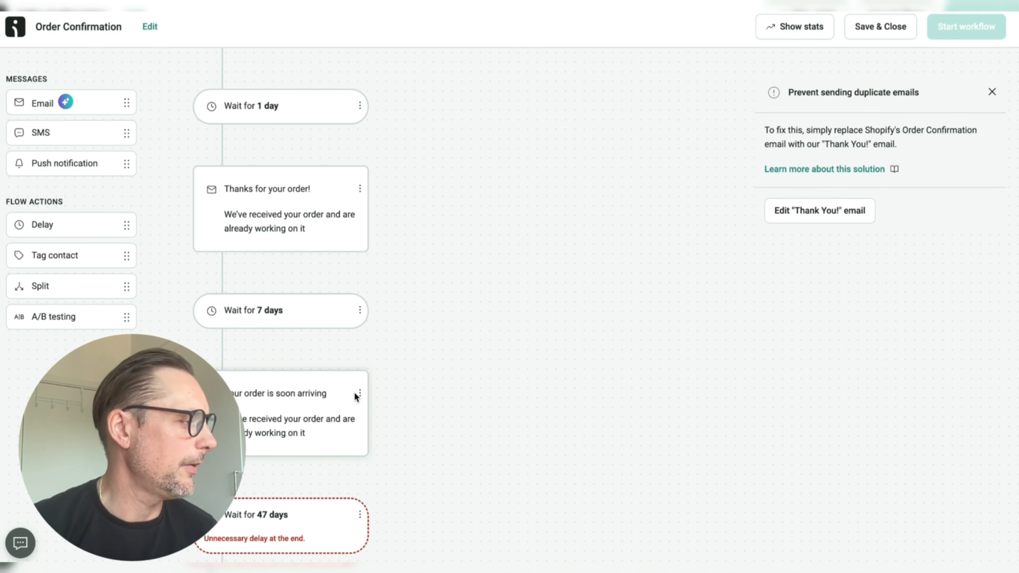
- Duplicate the "Your order is soon arriving" email and place the copy after the 47-day delay
{"action": "left_click", "coordinate": [359, 394]}
{"action": "left_click", "coordinate": [330, 446]}
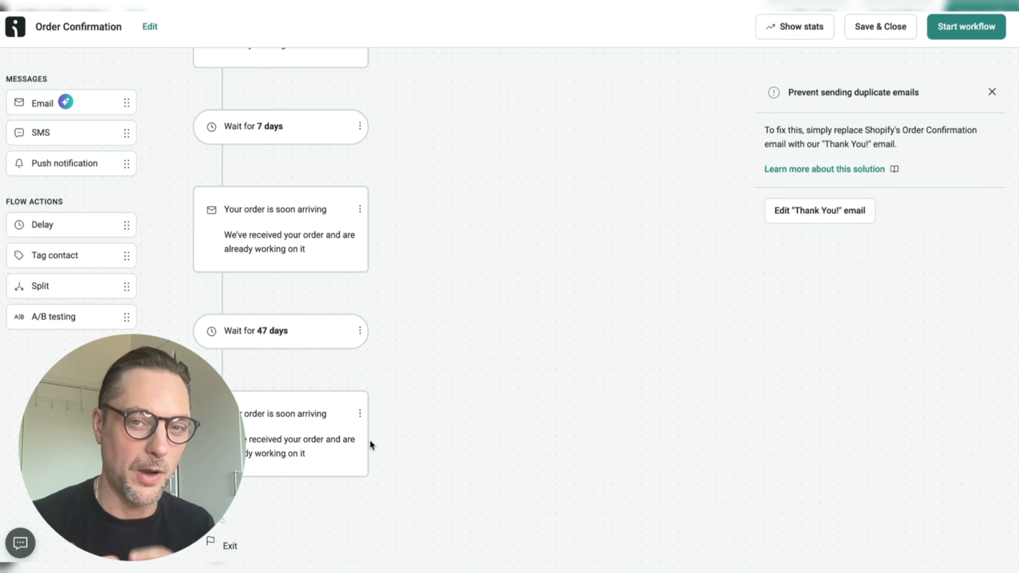
{"action": "scroll", "coordinate": [382, 447], "scroll_direction": "up", "scroll_amount": 2}
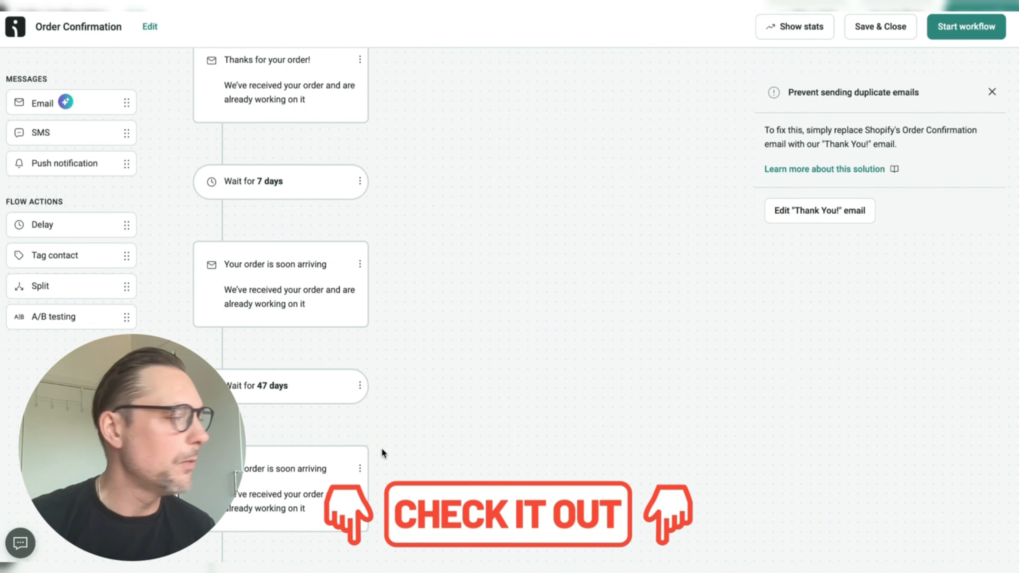
{"action": "scroll", "coordinate": [379, 263], "scroll_direction": "up", "scroll_amount": 1}
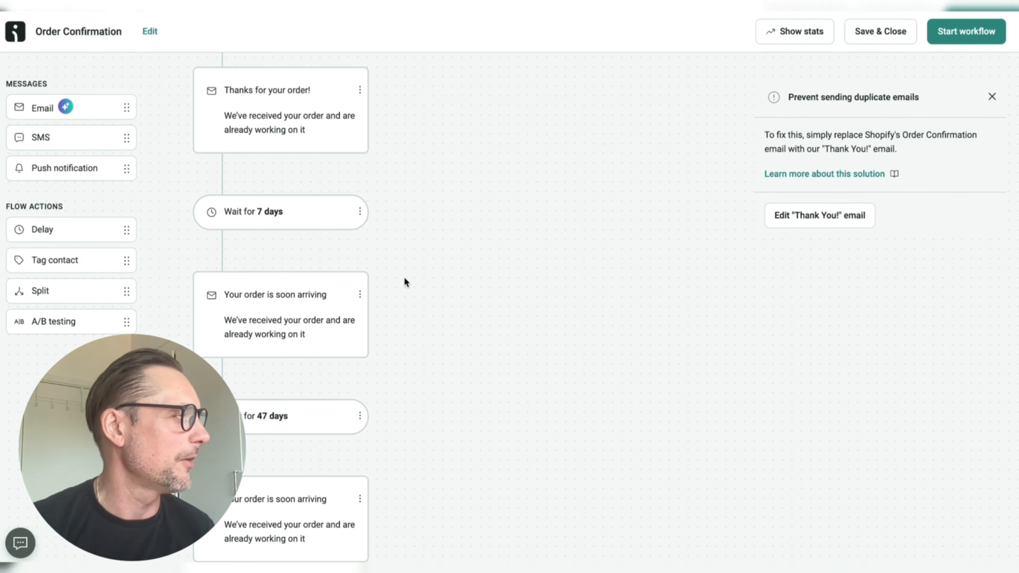
- Start the Order Confirmation workflow, staying on the page rather than leaving with unsaved changes
{"action": "left_click", "coordinate": [15, 29]}
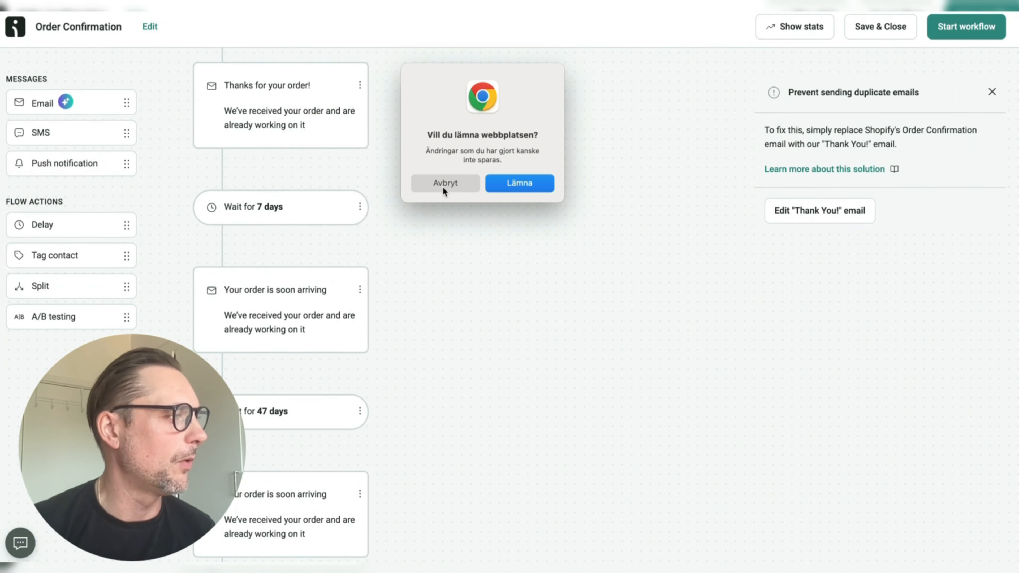
{"action": "left_click", "coordinate": [443, 189]}
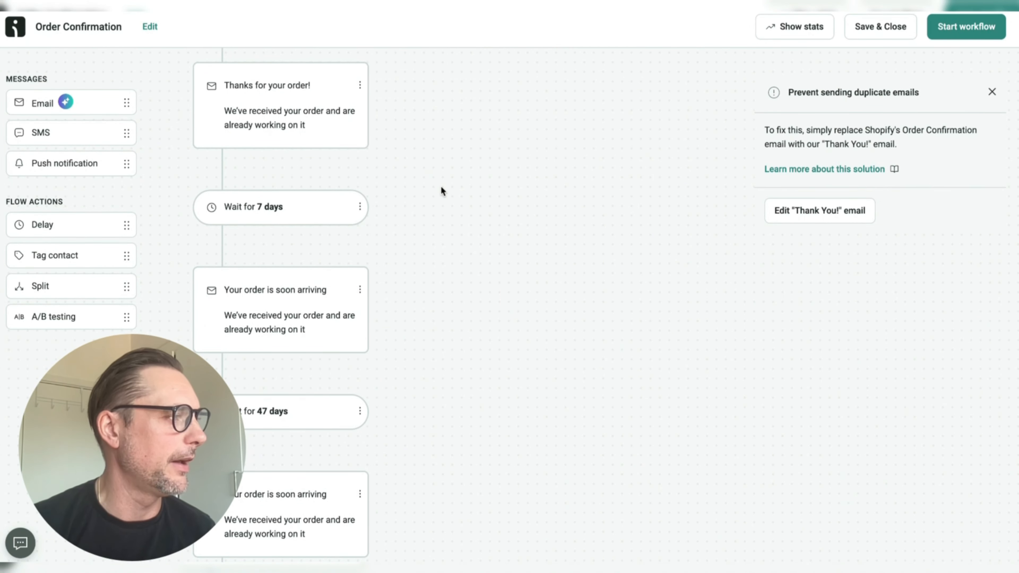
{"action": "left_click", "coordinate": [941, 29]}
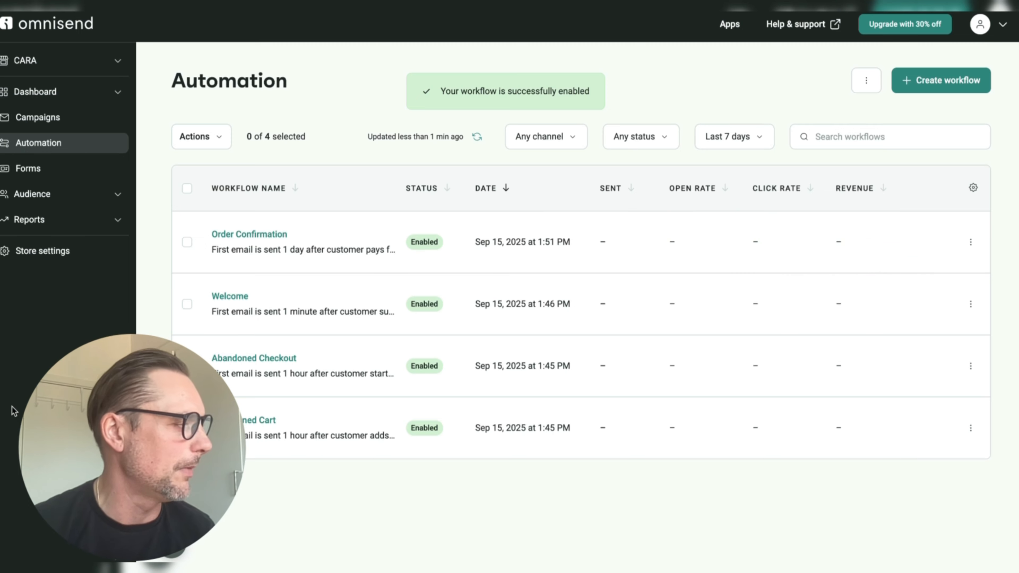
- Open the Abandoned Checkout workflow and view the content preview of its "Items in your cart are selling out fast!" email
{"action": "left_click", "coordinate": [255, 359]}
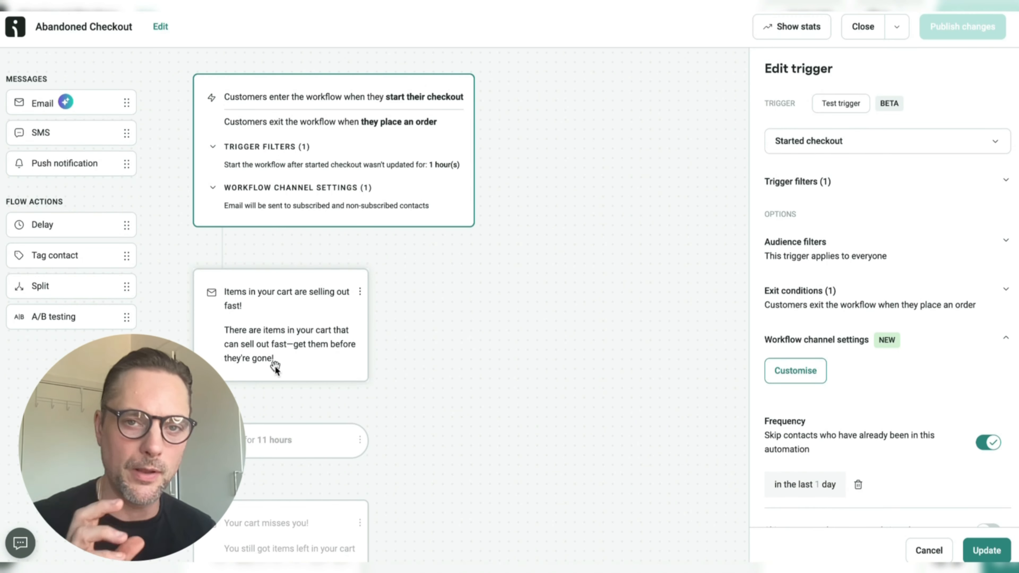
{"action": "left_click", "coordinate": [275, 366]}
{"action": "scroll", "coordinate": [792, 330], "scroll_direction": "down", "scroll_amount": 8}
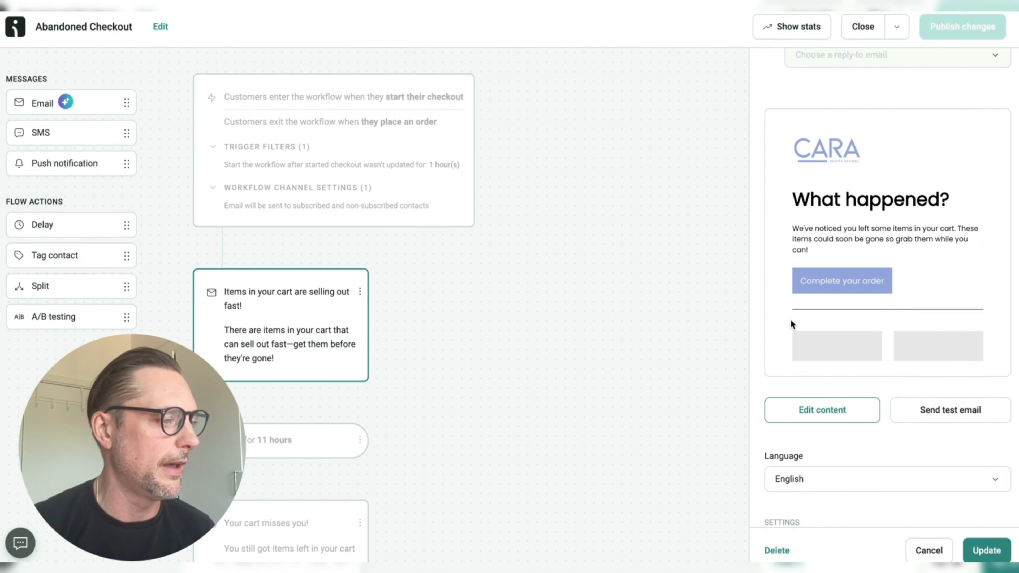
- Open the content of the "Items in your cart are selling out fast!" email and delete the address, city, country and zip code line from its footer
{"action": "scroll", "coordinate": [792, 324], "scroll_direction": "down", "scroll_amount": 3}
{"action": "left_click", "coordinate": [822, 281]}
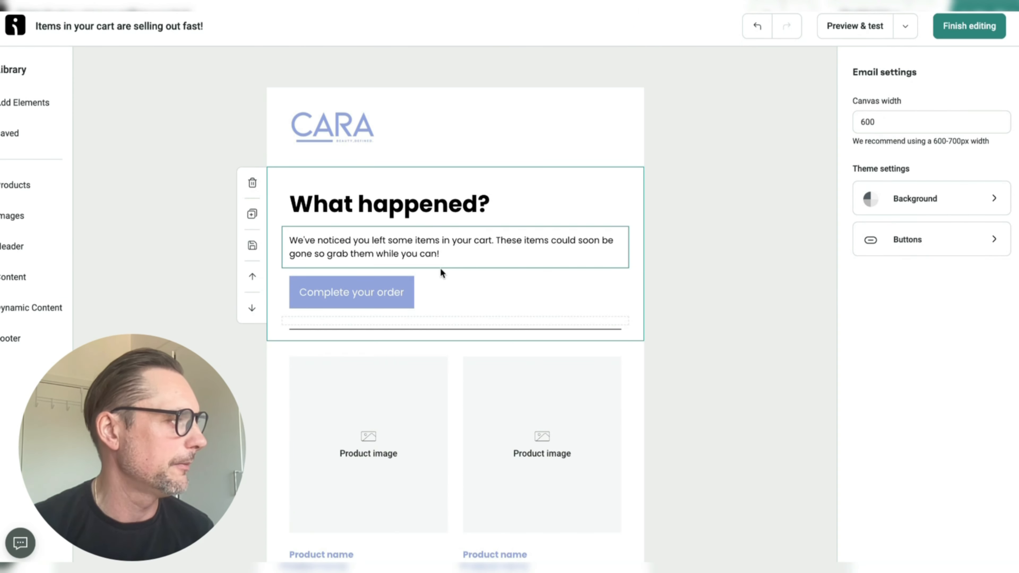
{"action": "scroll", "coordinate": [441, 273], "scroll_direction": "down", "scroll_amount": 10}
{"action": "left_click", "coordinate": [603, 350]}
{"action": "left_click_drag", "start_coordinate": [603, 350], "coordinate": [260, 336]}
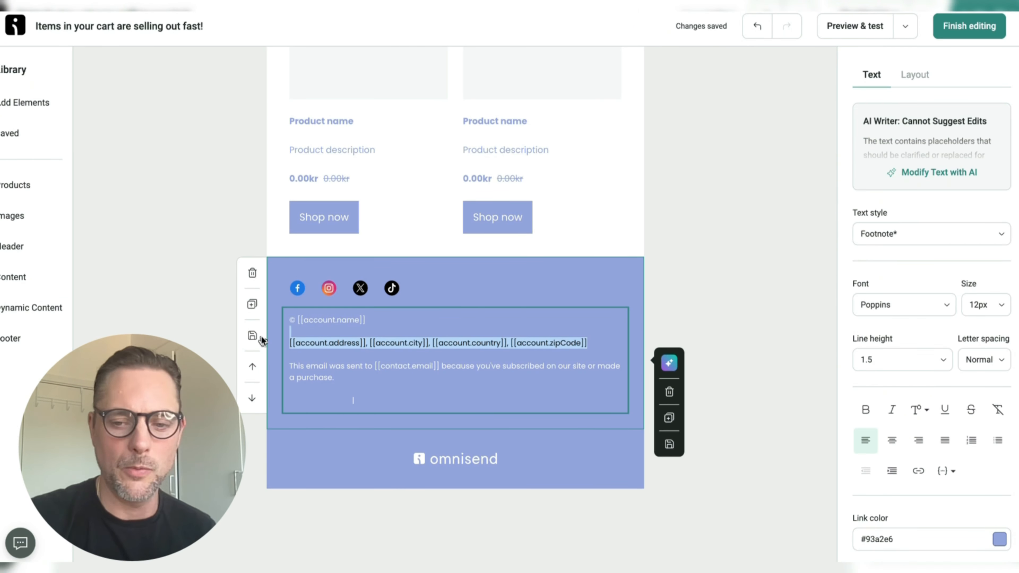
{"action": "key", "text": "BackSpace"}
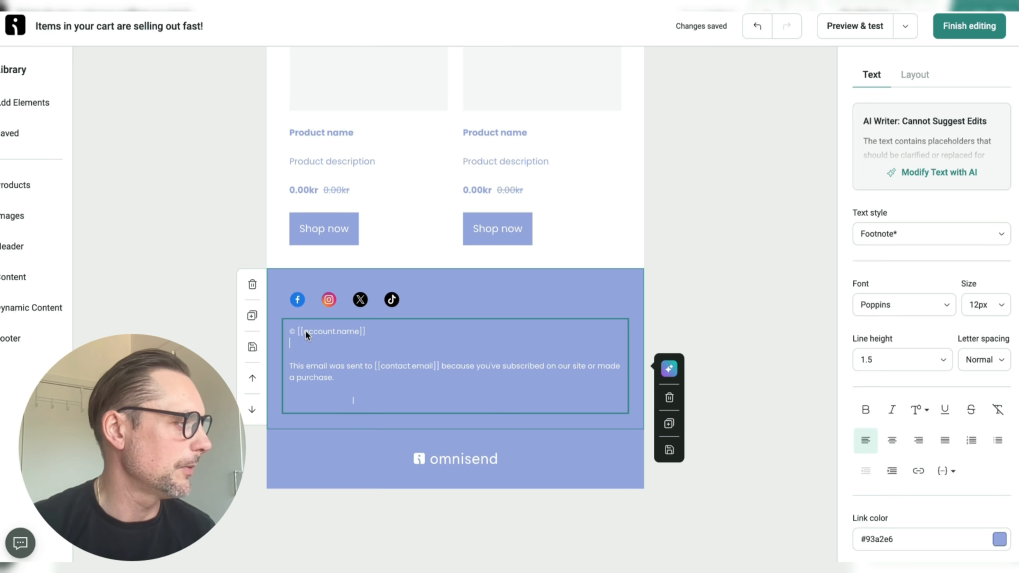
{"action": "key", "text": "BackSpace"}
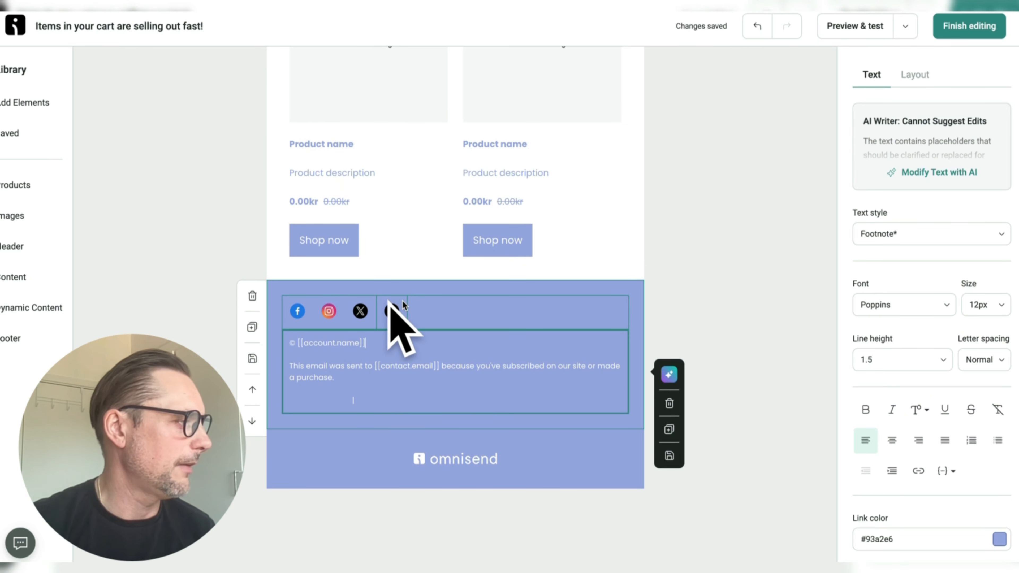
- Remove the row of social media icons from the email footer
{"action": "left_click", "coordinate": [431, 291]}
{"action": "left_click", "coordinate": [427, 304]}
{"action": "left_click", "coordinate": [666, 312]}
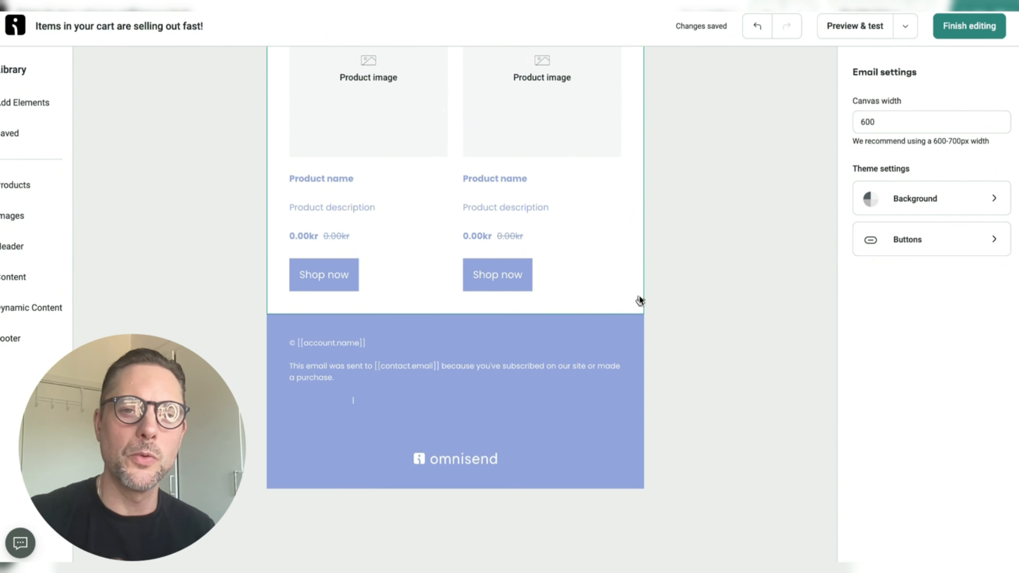
- Center the CARA logo in the email header
{"action": "scroll", "coordinate": [639, 300], "scroll_direction": "up", "scroll_amount": 5}
{"action": "scroll", "coordinate": [637, 299], "scroll_direction": "up", "scroll_amount": 10}
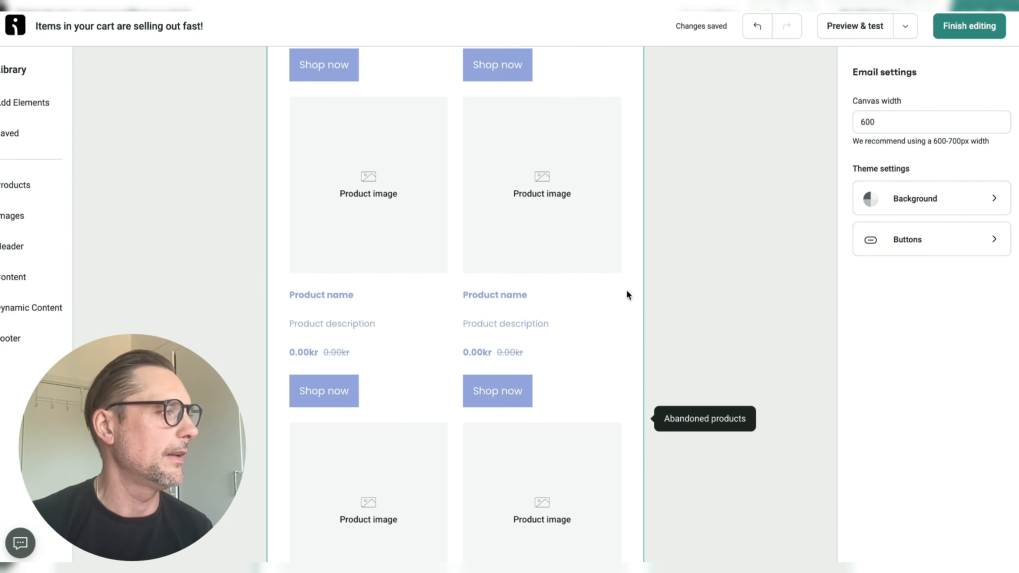
{"action": "scroll", "coordinate": [627, 293], "scroll_direction": "up", "scroll_amount": 12}
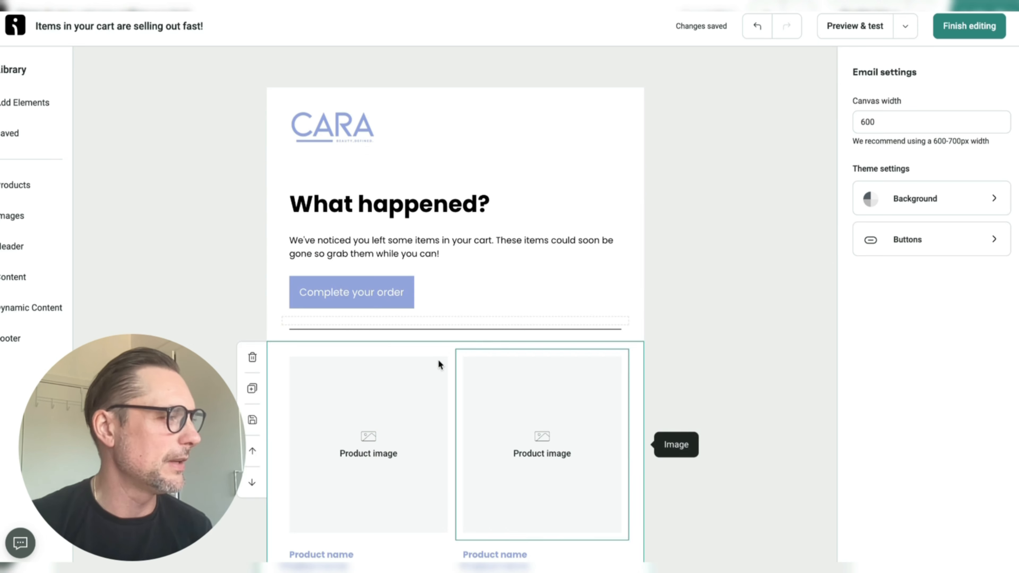
{"action": "left_click", "coordinate": [536, 147]}
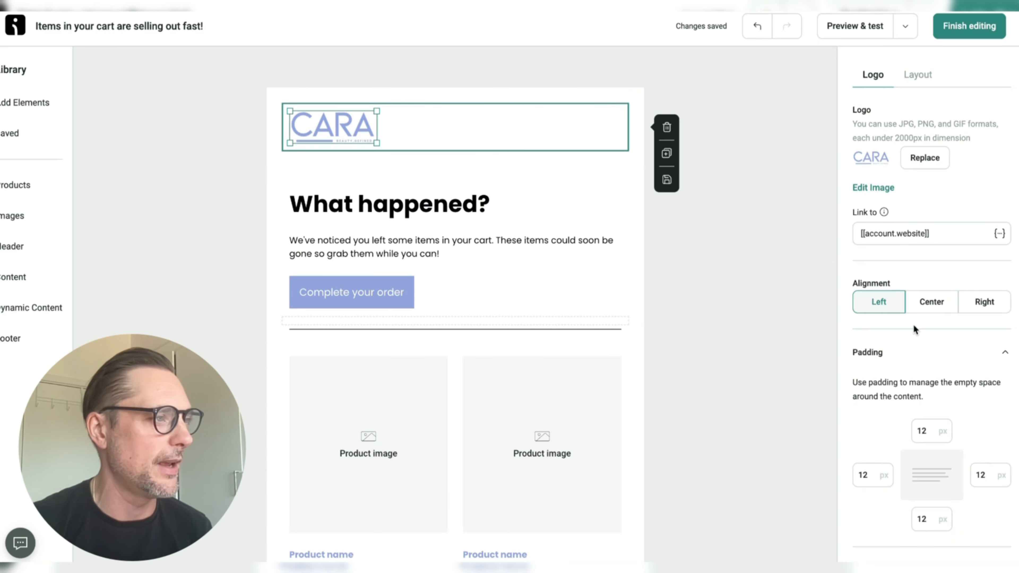
{"action": "left_click", "coordinate": [932, 301]}
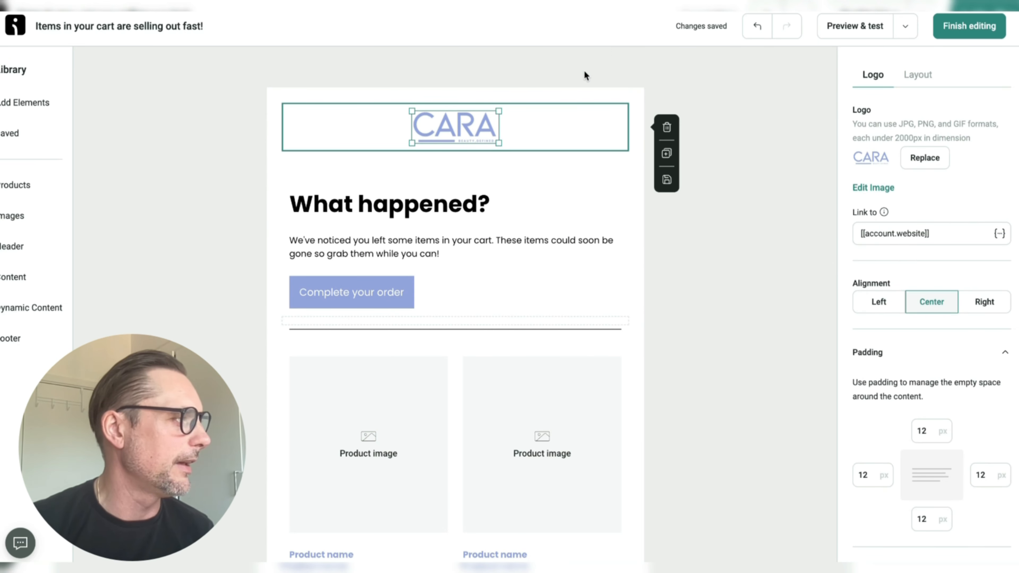
{"action": "left_click", "coordinate": [562, 217]}
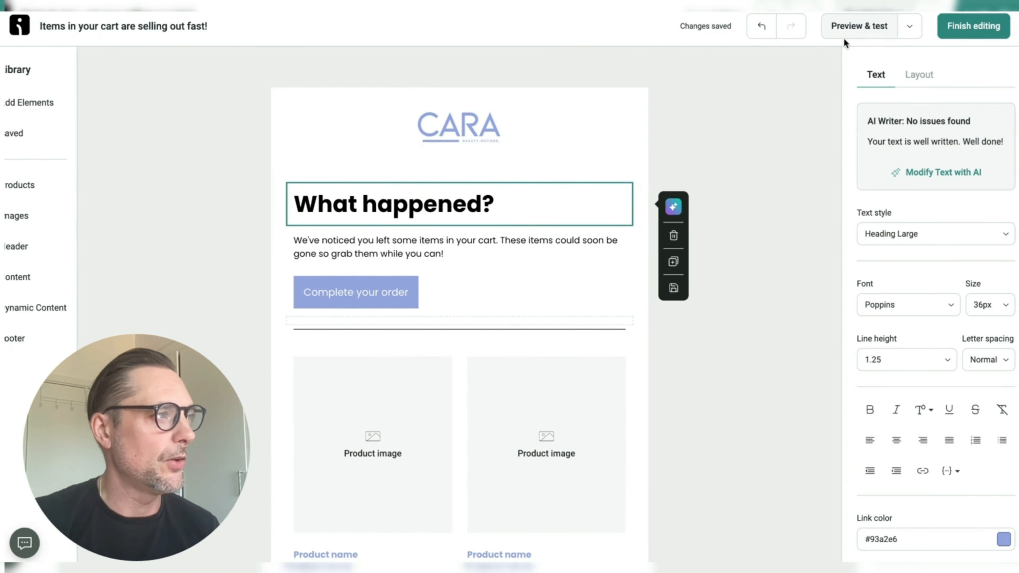
- Preview the abandoned checkout email in desktop and mobile view, and return to the editor
{"action": "left_click", "coordinate": [842, 36]}
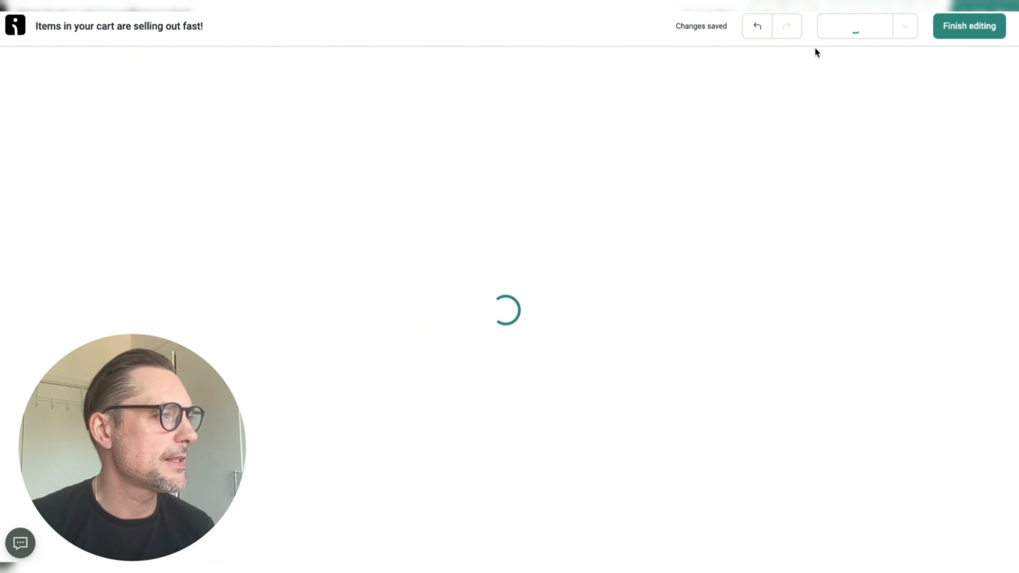
{"action": "left_click", "coordinate": [518, 371]}
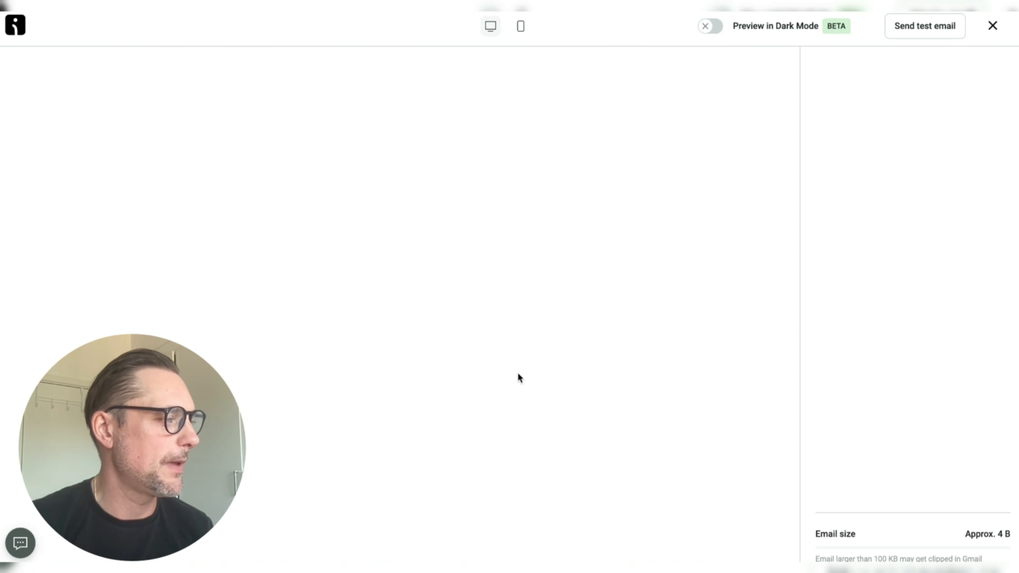
{"action": "left_click", "coordinate": [522, 29]}
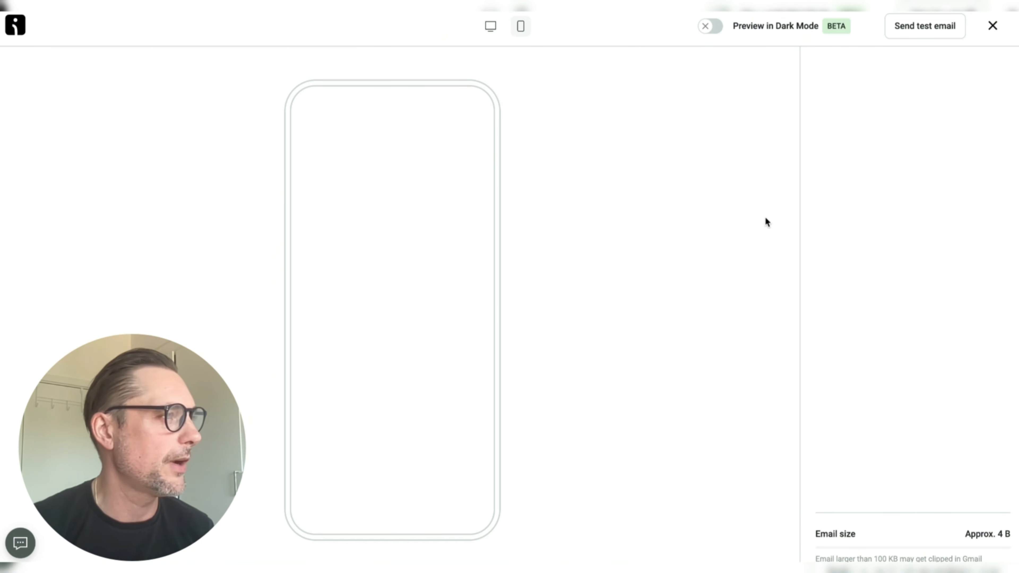
{"action": "left_click", "coordinate": [993, 26]}
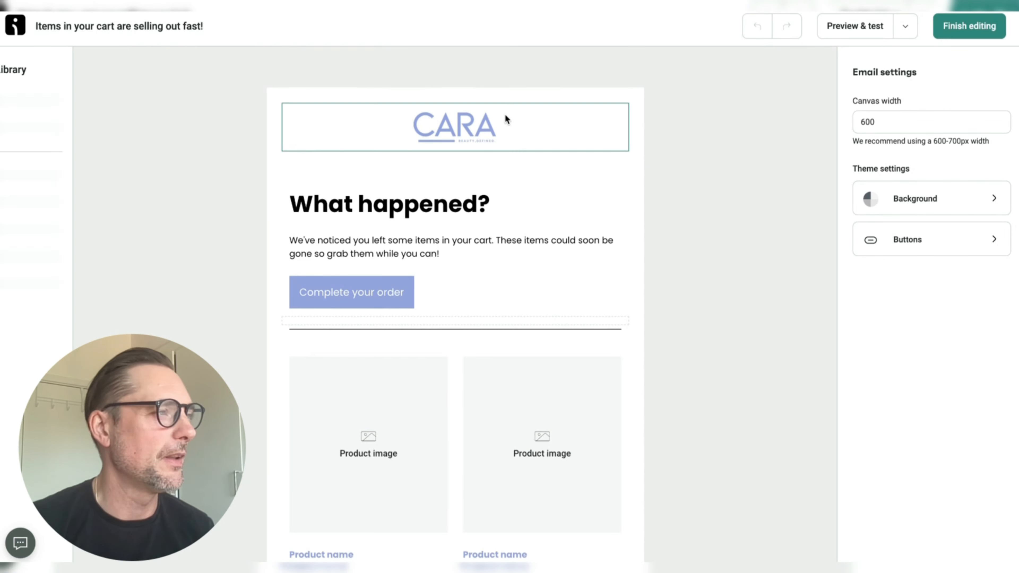
- Return to the Abandoned Checkout workflow and look through its sequence of emails and delays
{"action": "left_click", "coordinate": [12, 29]}
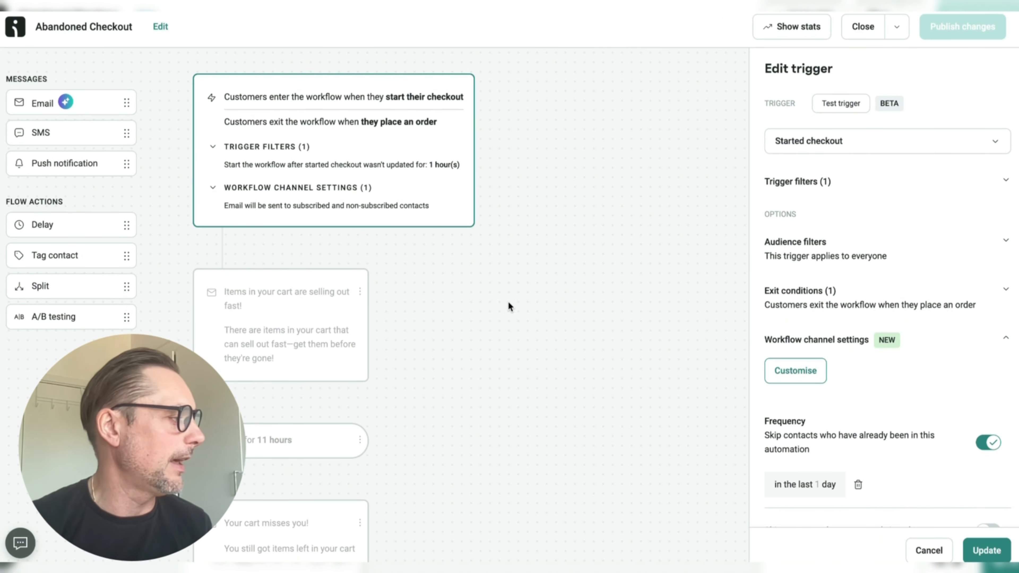
{"action": "scroll", "coordinate": [502, 303], "scroll_direction": "down", "scroll_amount": 8}
{"action": "scroll", "coordinate": [501, 305], "scroll_direction": "up", "scroll_amount": 8}
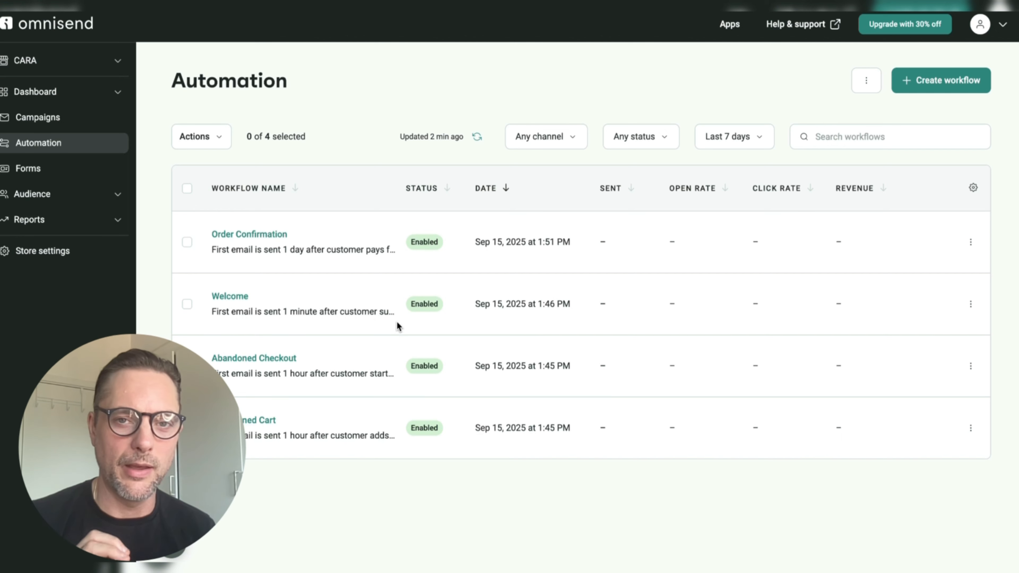
- Go to Campaigns, view the email settings page for a new email campaign, and exit it
{"action": "left_click", "coordinate": [58, 118]}
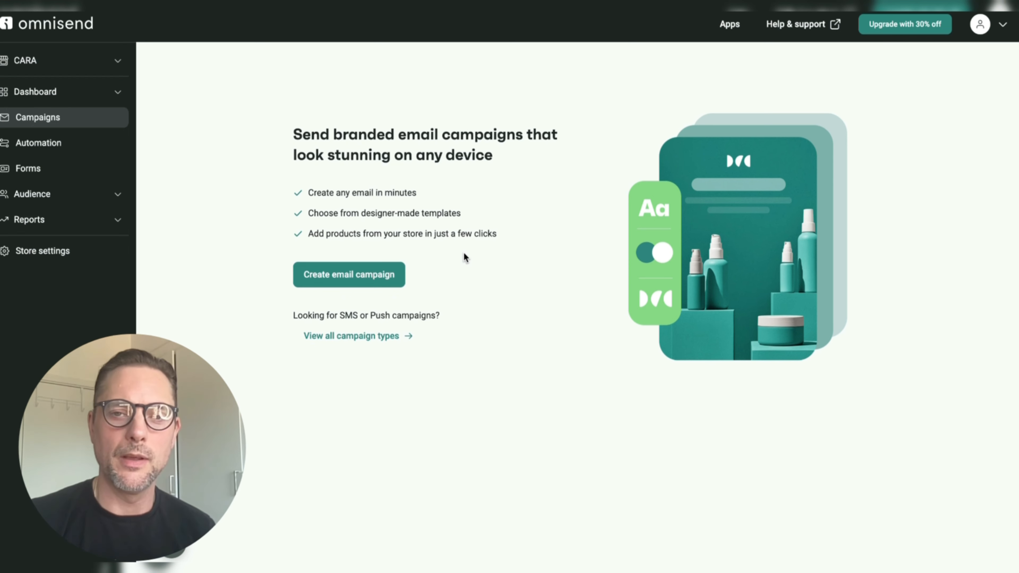
{"action": "left_click", "coordinate": [365, 271]}
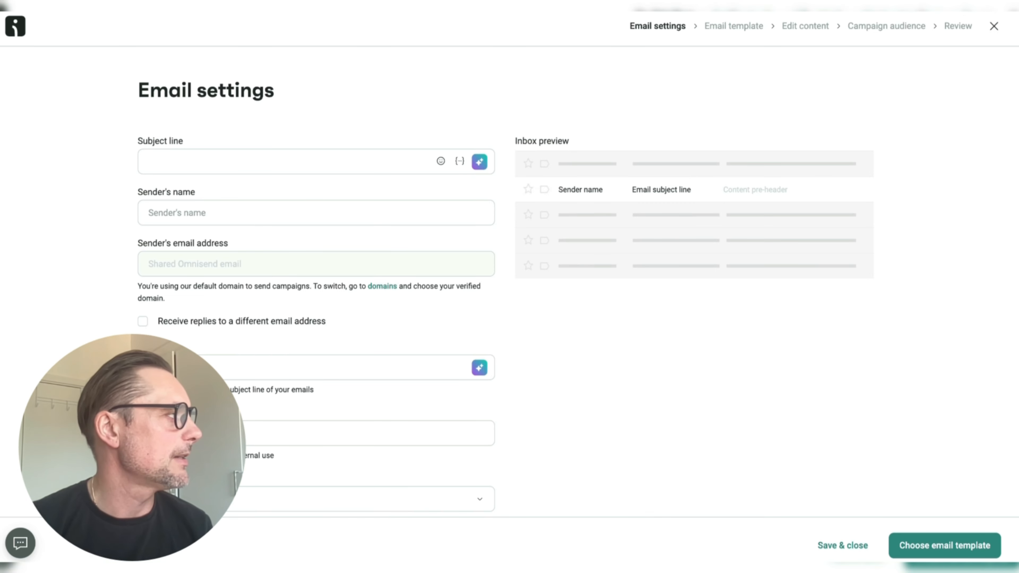
{"action": "left_click", "coordinate": [22, 28]}
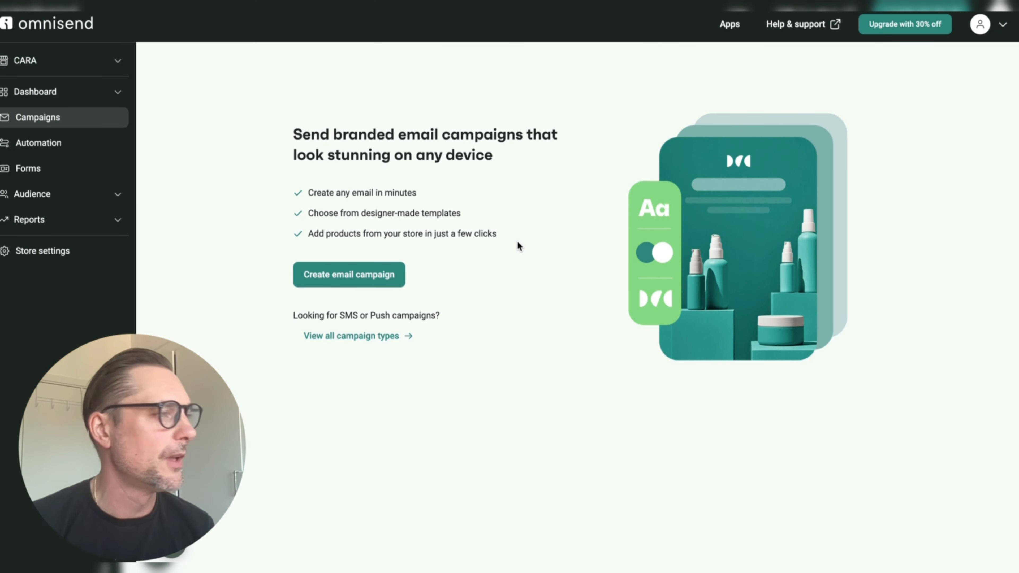